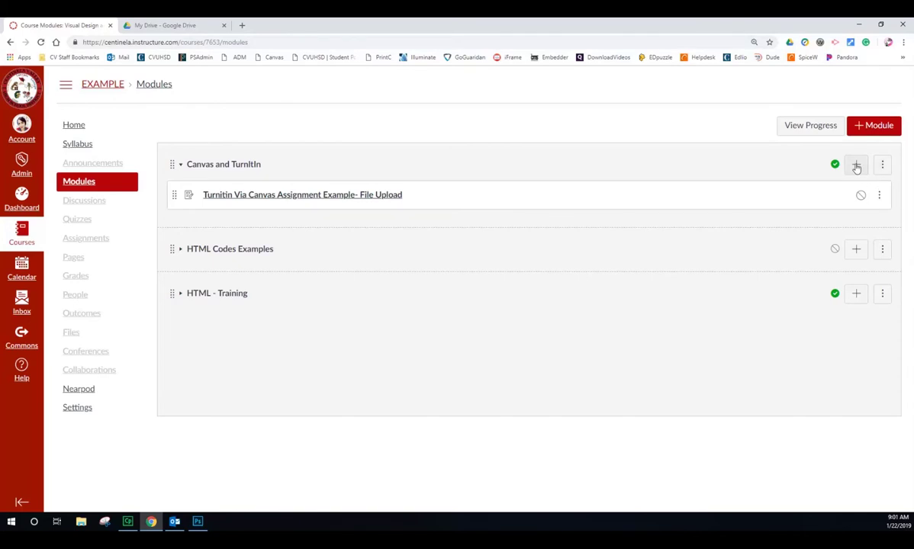
Add a new assignment named "Turnitin Via Canvas Assignment Example 2" to the Canvas and TurnItIn module
left_click(856, 166)
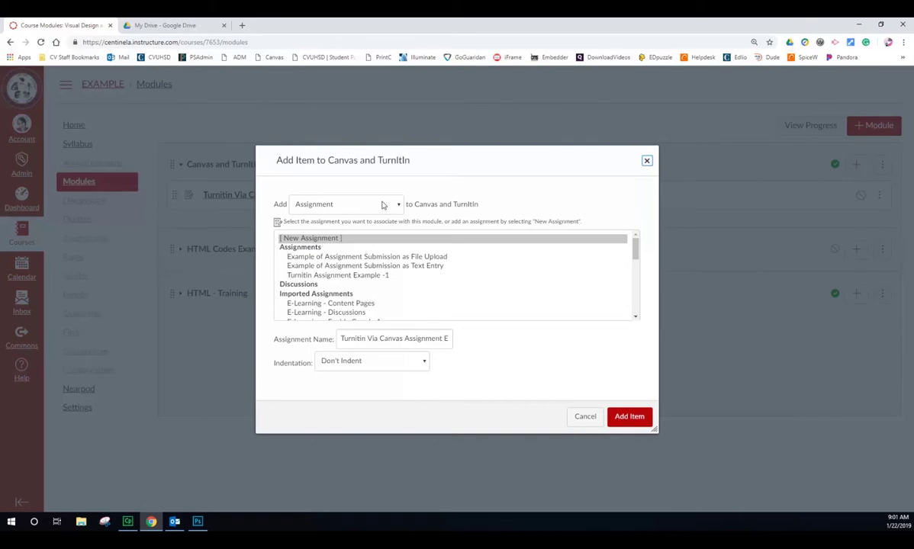
left_click(319, 238)
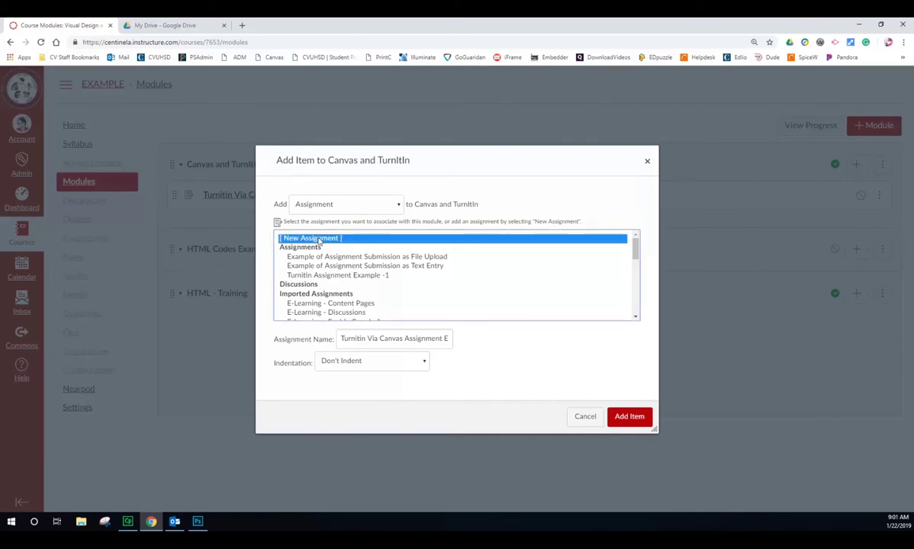
double_click(343, 343)
left_click_drag(342, 342, 455, 348)
left_click(463, 343)
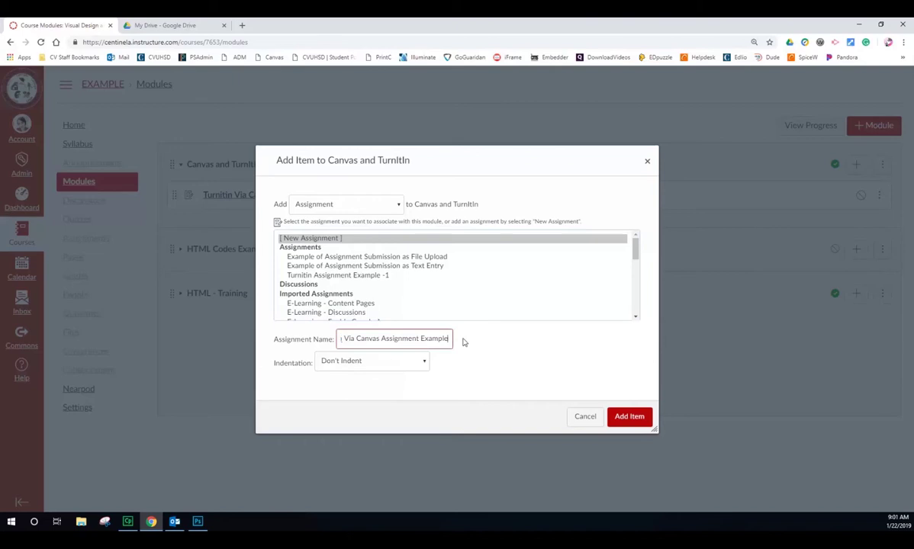
left_click(635, 419)
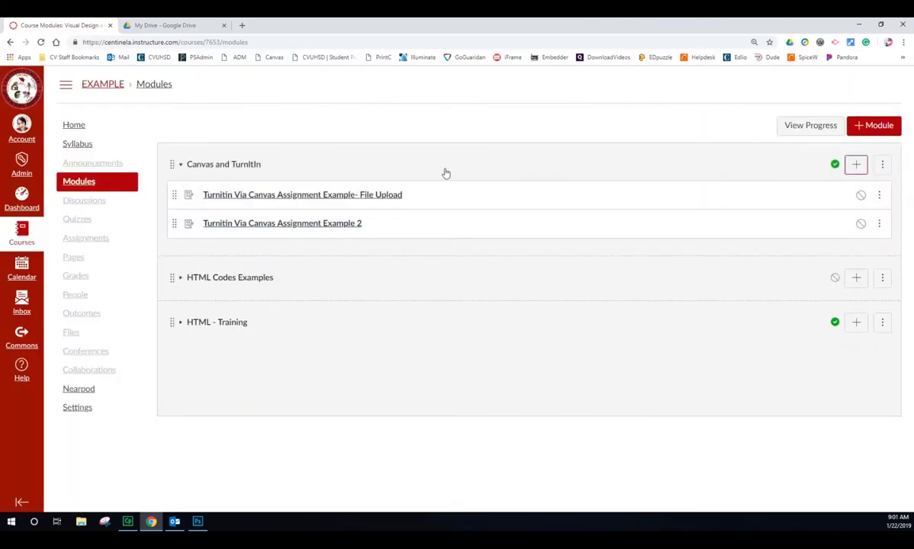
Open the File Upload example assignment for editing, paste the copied instructions into its description, and shorten the description box
left_click(319, 196)
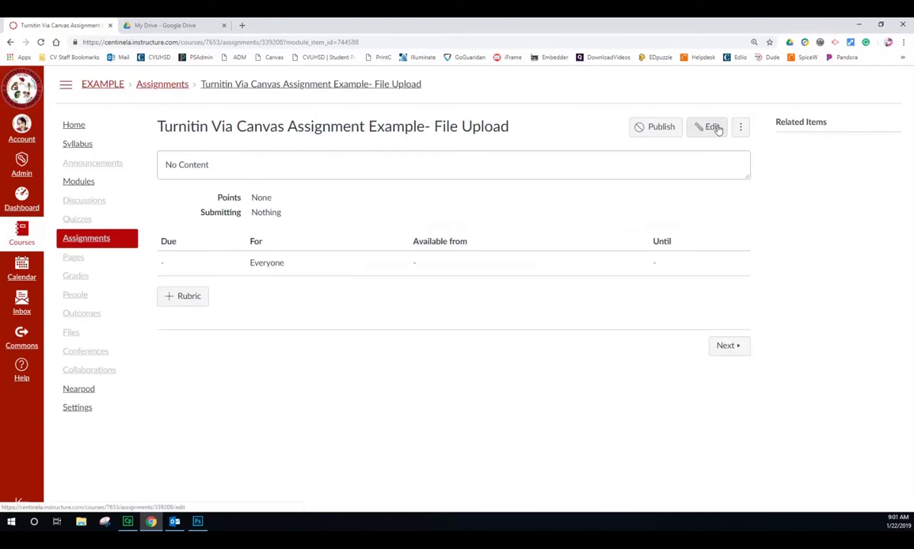
left_click(710, 128)
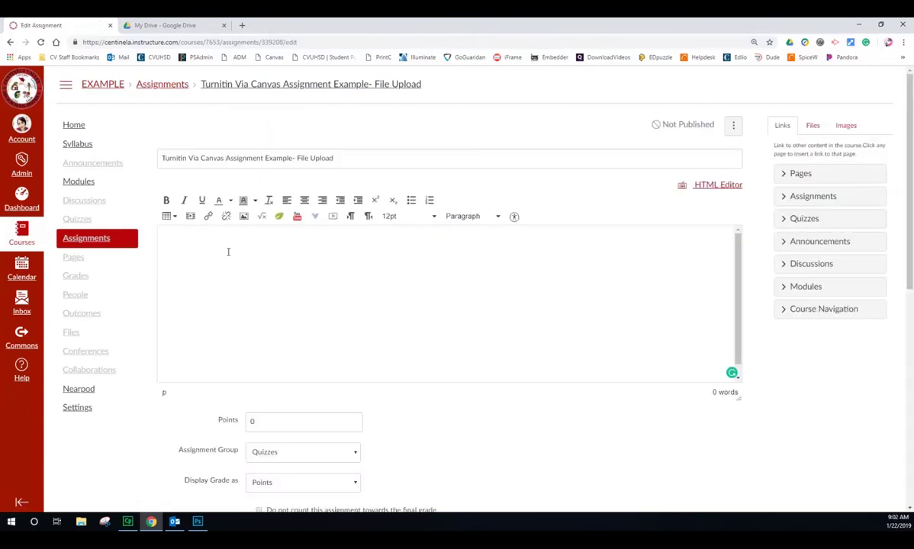
right_click(185, 240)
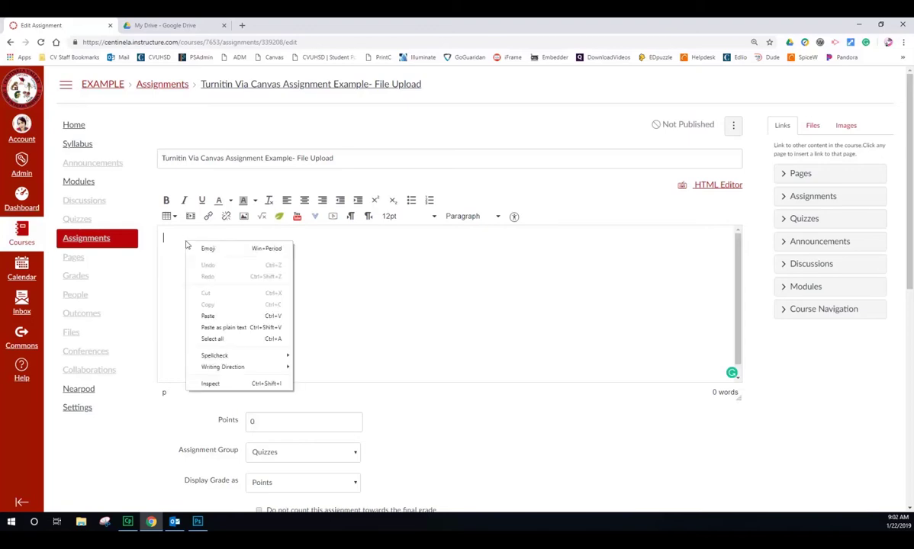
left_click(218, 303)
left_click_drag(736, 394, 730, 351)
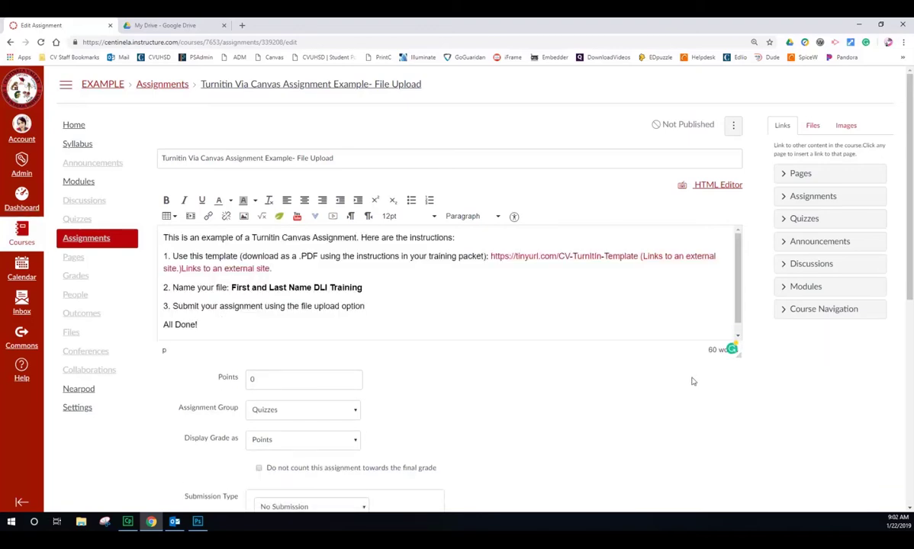
Set the assignment's points to 30, its assignment group to Assignments, and its grade display to Points
scroll(465, 359, "down", 2)
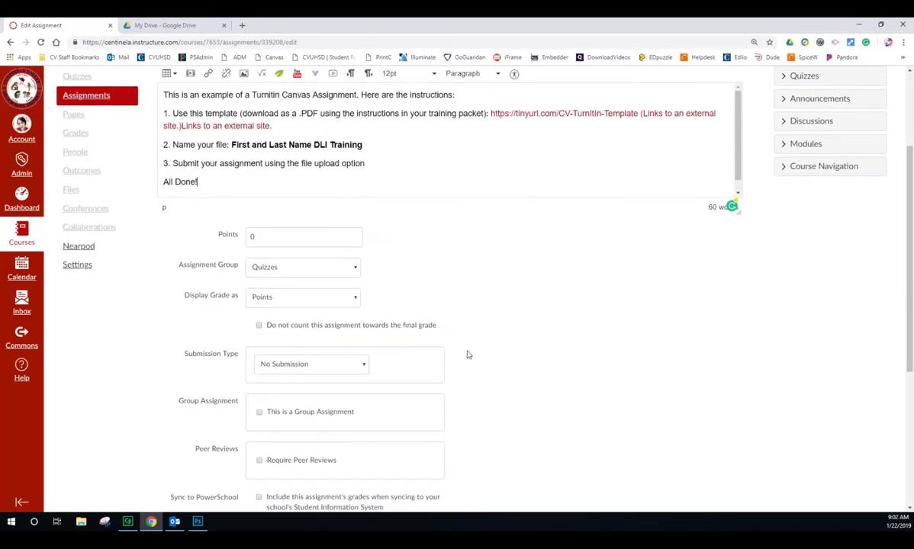
left_click(254, 236)
type("30")
left_click(302, 267)
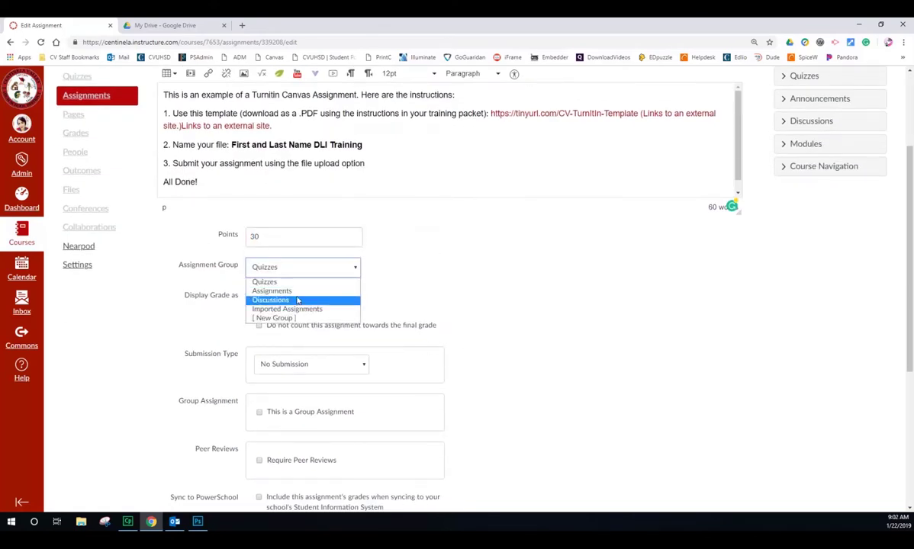
left_click(305, 297)
scroll(221, 269, "down", 1)
left_click(298, 249)
left_click(328, 243)
left_click(328, 243)
scroll(611, 309, "down", 1)
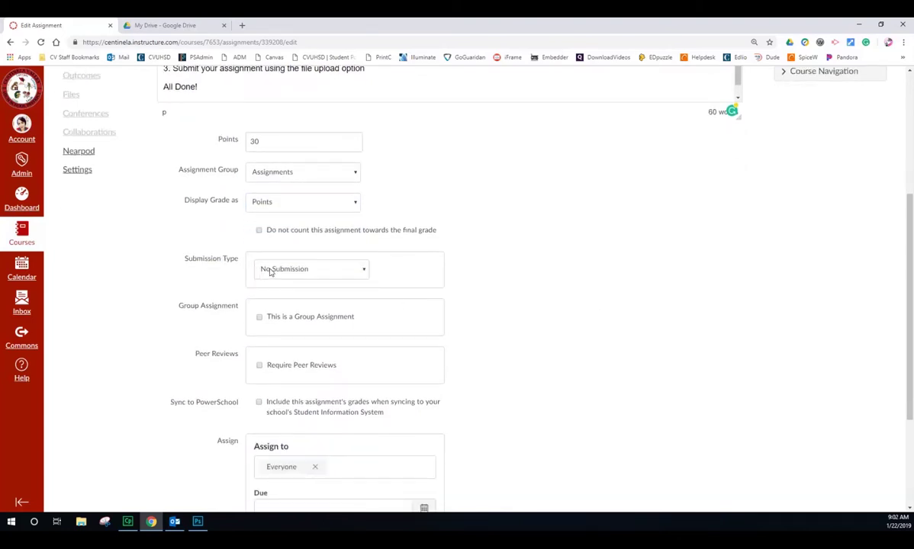
Review the submission type instructions in the Turnitin training PDF on Google Drive, and return to the assignment editor
left_click(159, 24)
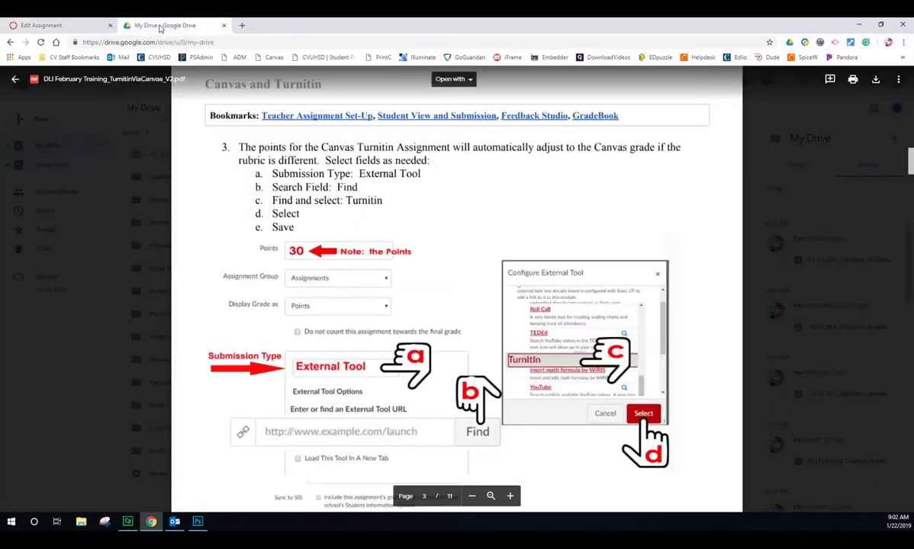
scroll(344, 428, "down", 1)
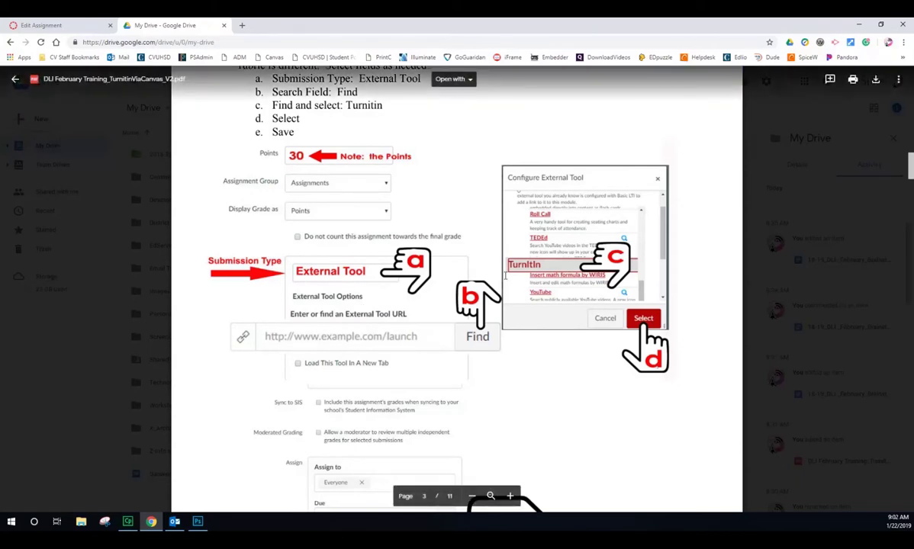
left_click(55, 23)
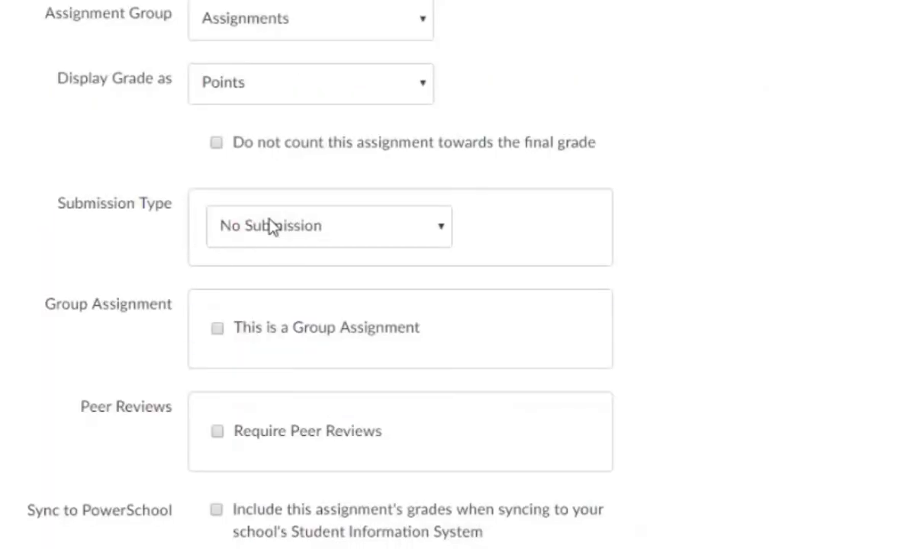
Set the submission type to External Tool, choose TurnItIn as the tool, and save the assignment
left_click(288, 268)
left_click(269, 315)
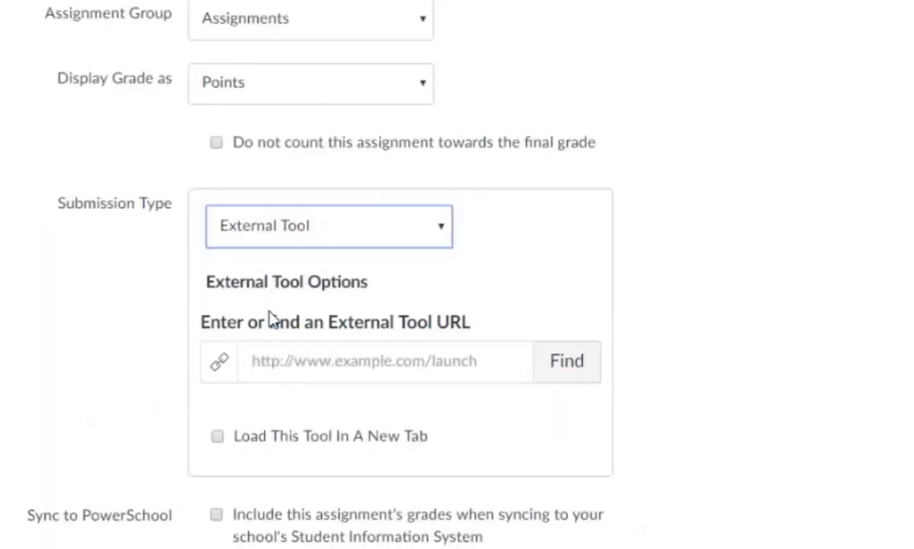
left_click(572, 374)
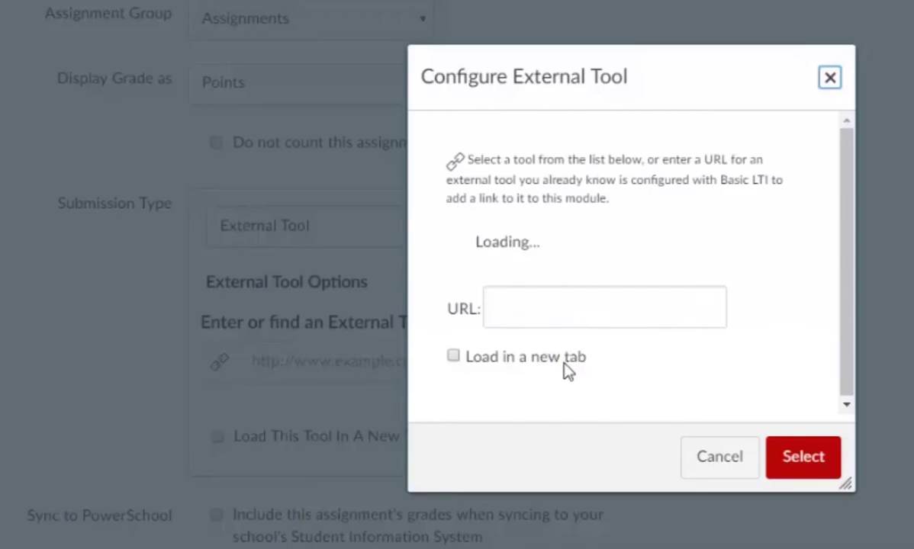
scroll(788, 244, "down", 15)
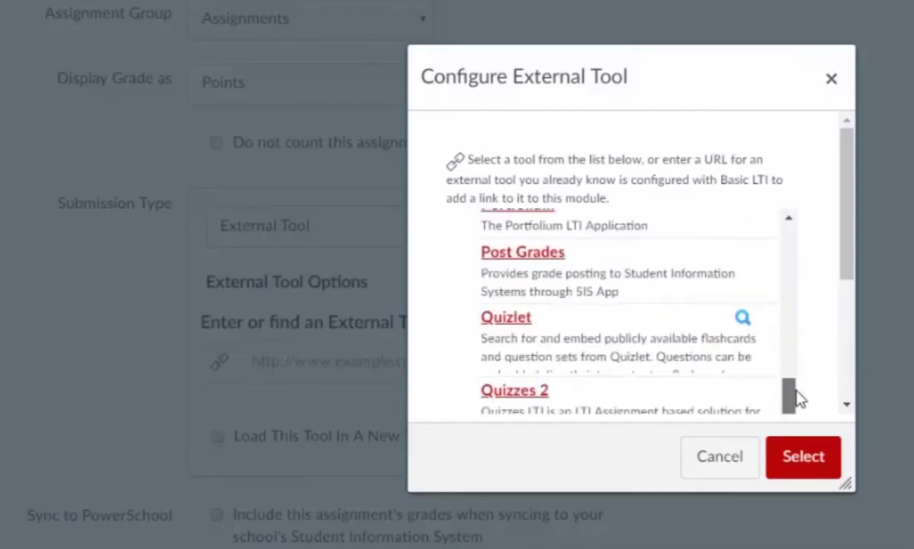
left_click(500, 215)
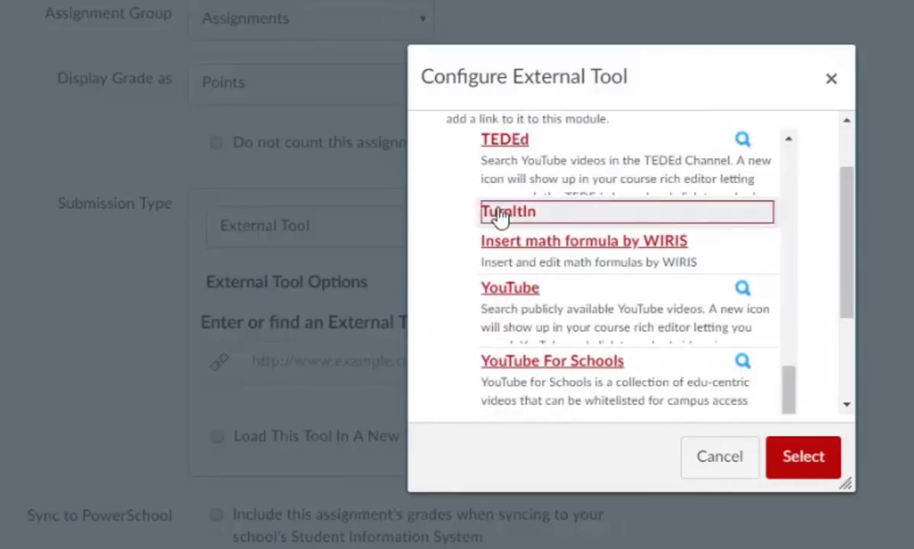
left_click(804, 459)
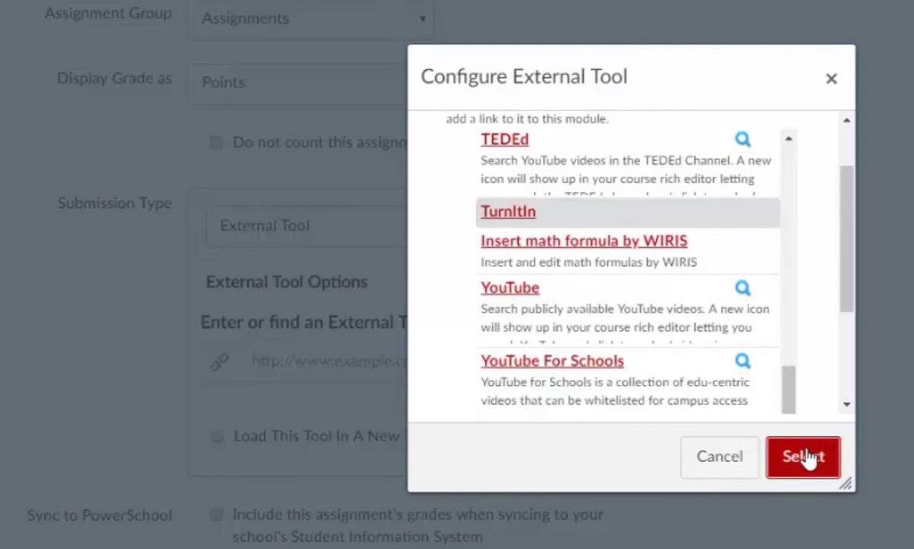
scroll(718, 490, "down", 3)
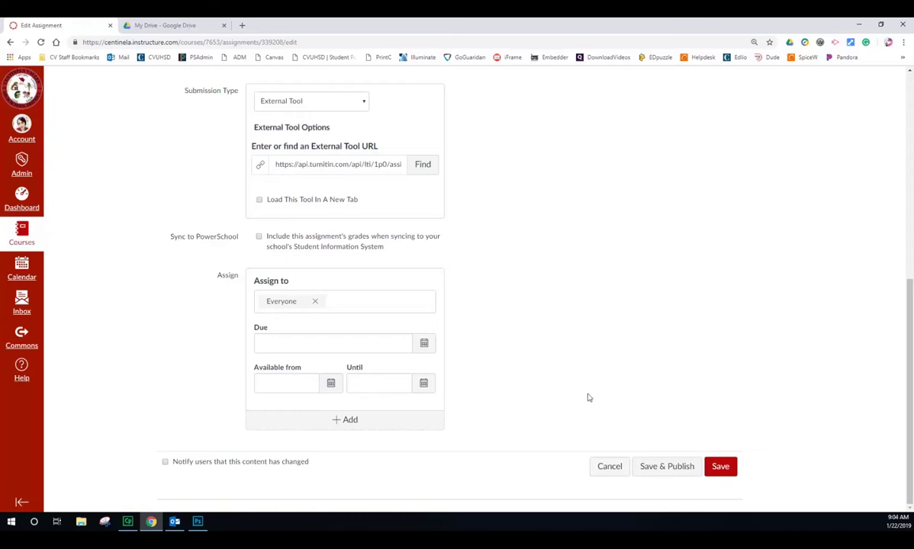
left_click(722, 468)
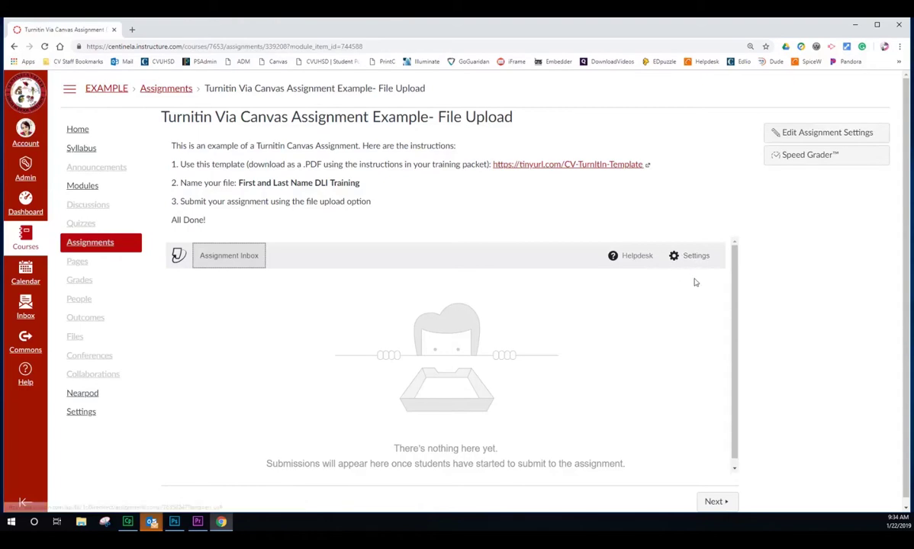
Enlarge the page to examine the condensed Turnitin menu in the assignment, and return the zoom to 110%
key("ctrl+plus")
key("ctrl+plus")
key("ctrl+plus")
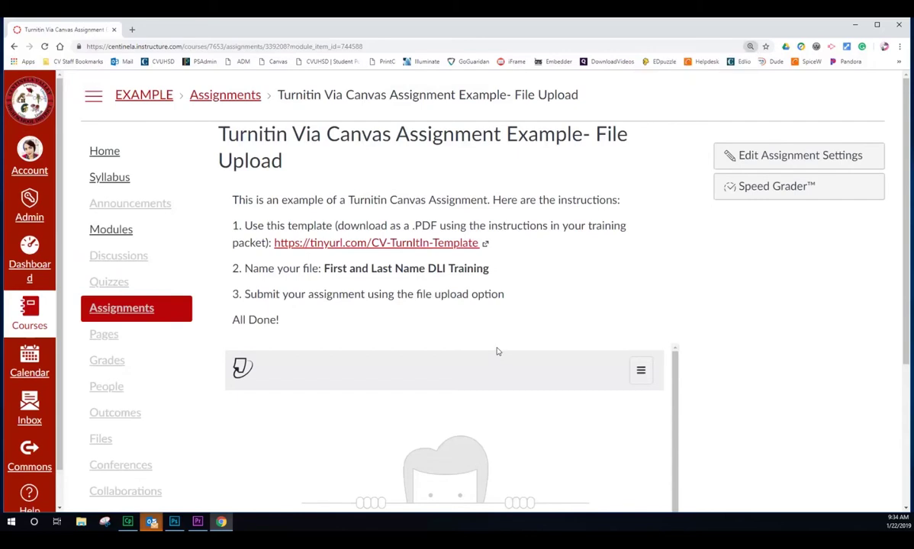
left_click(641, 360)
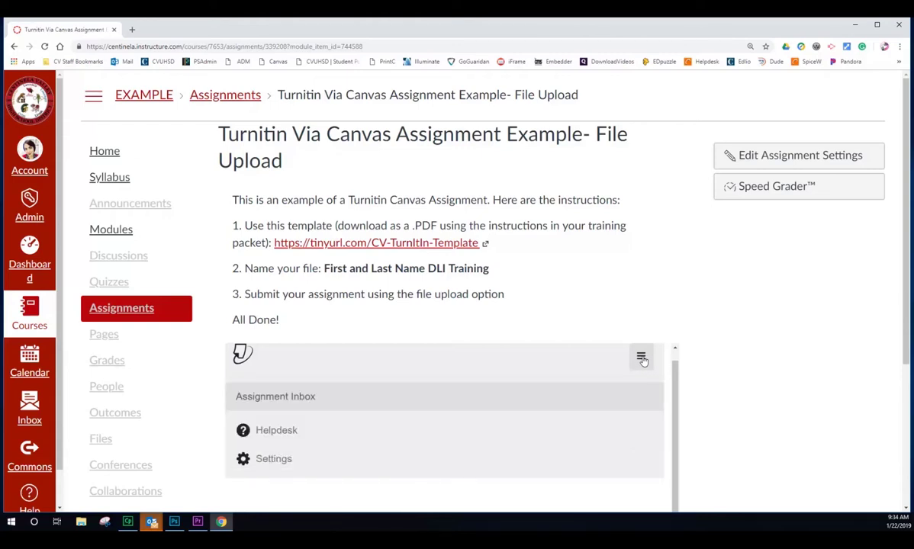
left_click(641, 360)
key("ctrl+plus")
key("ctrl+minus")
key("ctrl+minus")
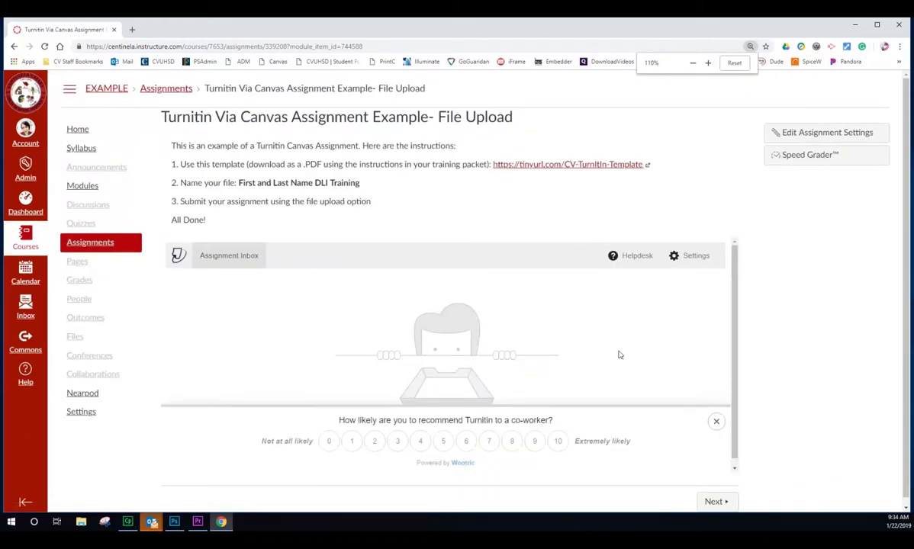
Review the Turnitin assignment settings, including the optional submission, grammar and similarity options, and submit them
left_click(694, 257)
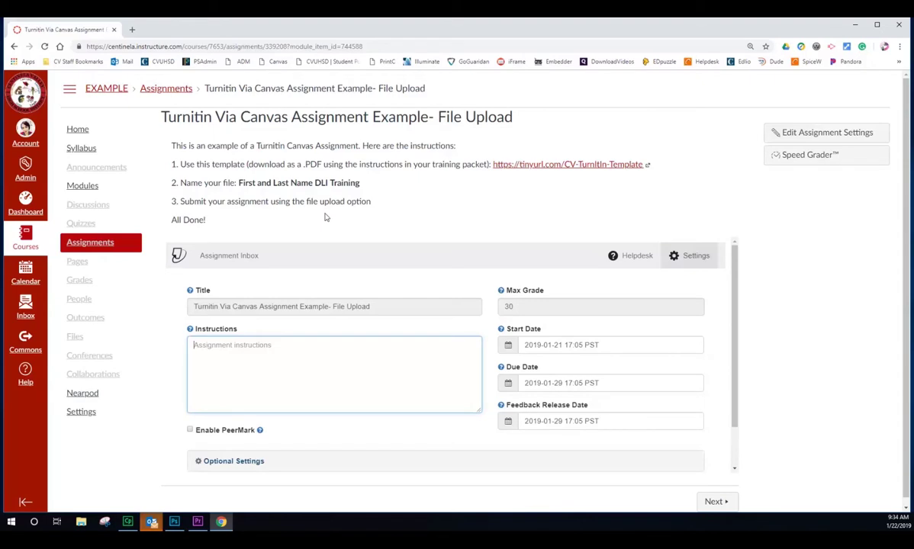
scroll(296, 393, "down", 2)
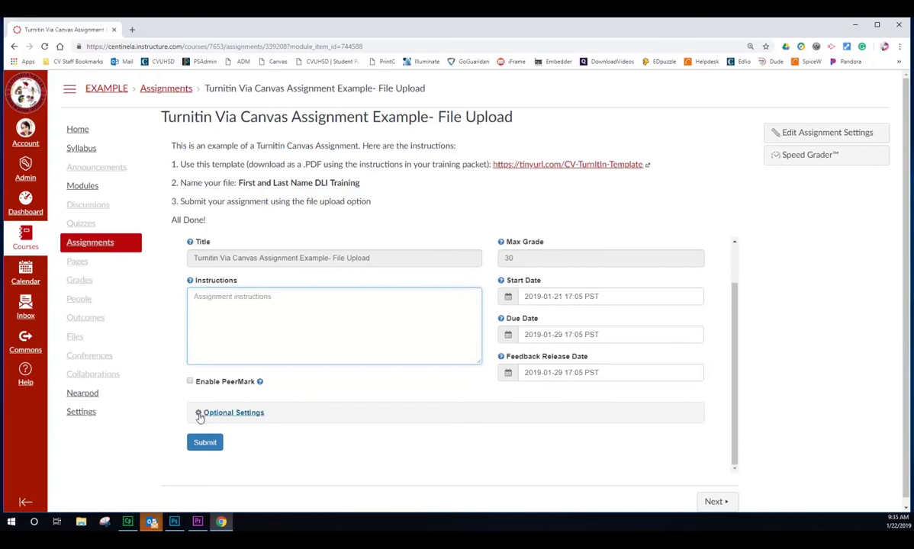
left_click(198, 417)
scroll(439, 432, "down", 3)
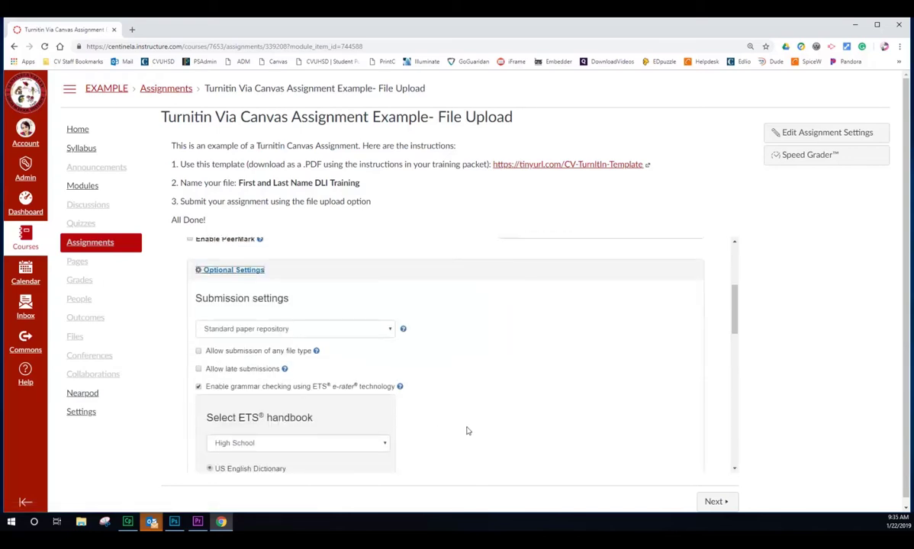
scroll(455, 388, "down", 3)
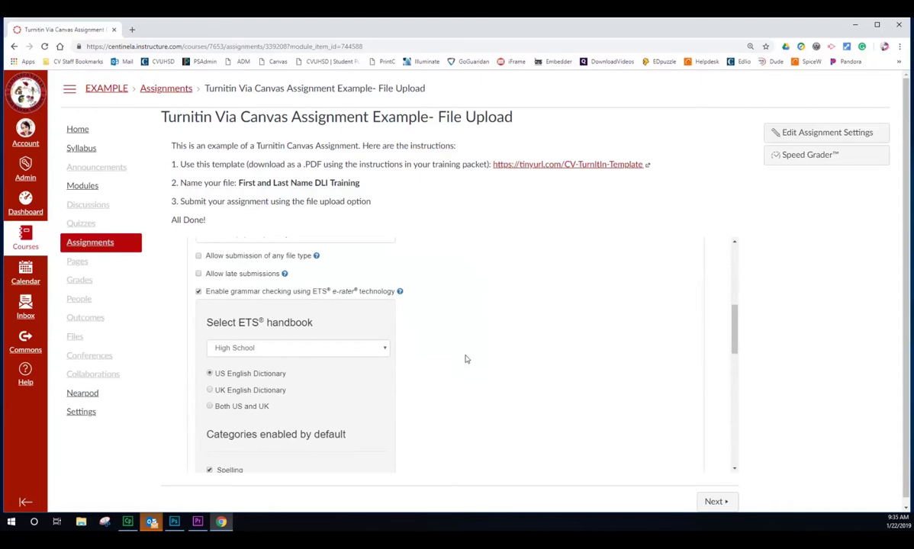
scroll(450, 366, "down", 6)
scroll(490, 369, "down", 10)
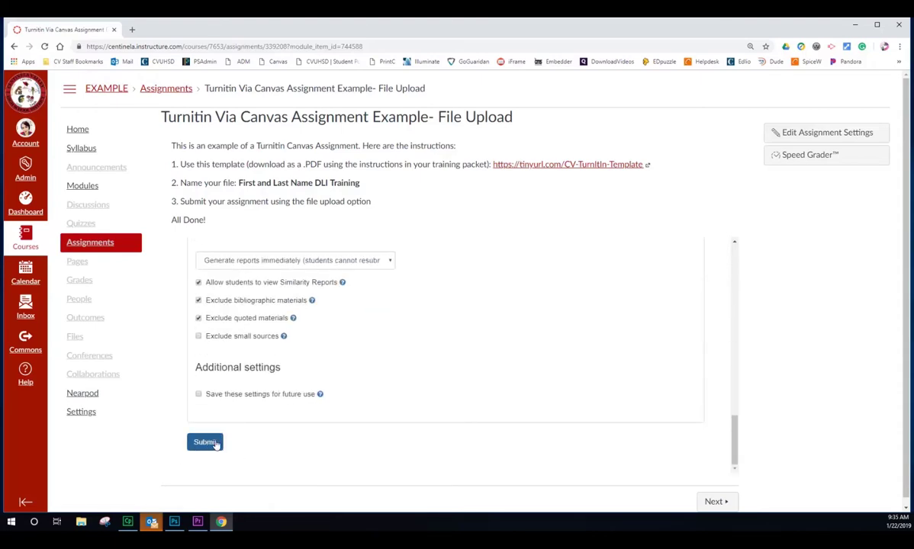
left_click(206, 442)
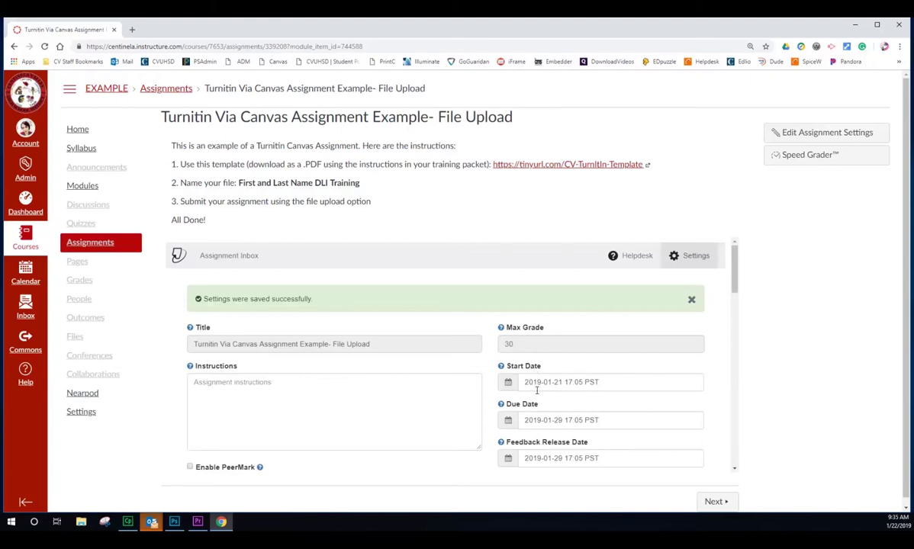
Return to the course modules and publish the File Upload example assignment in the Canvas and TurnItIn module
left_click(79, 132)
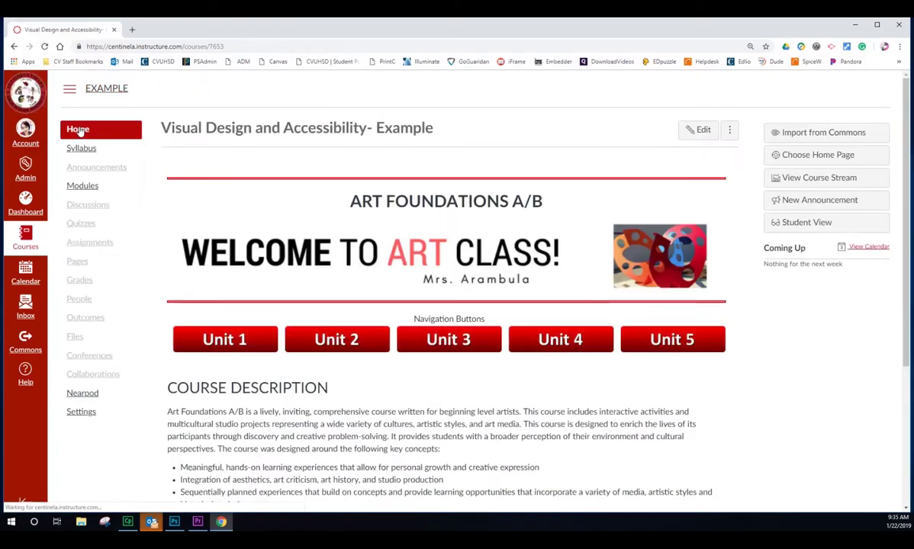
left_click(94, 186)
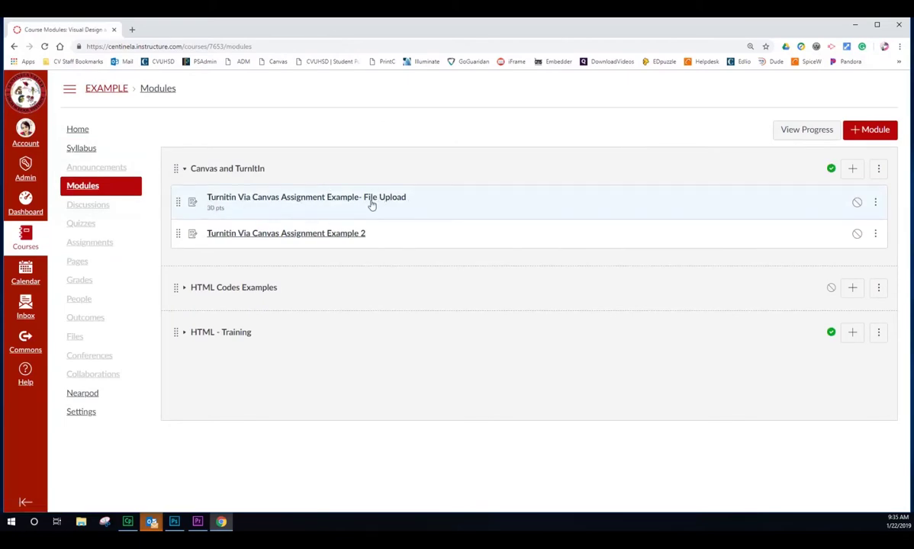
left_click(857, 204)
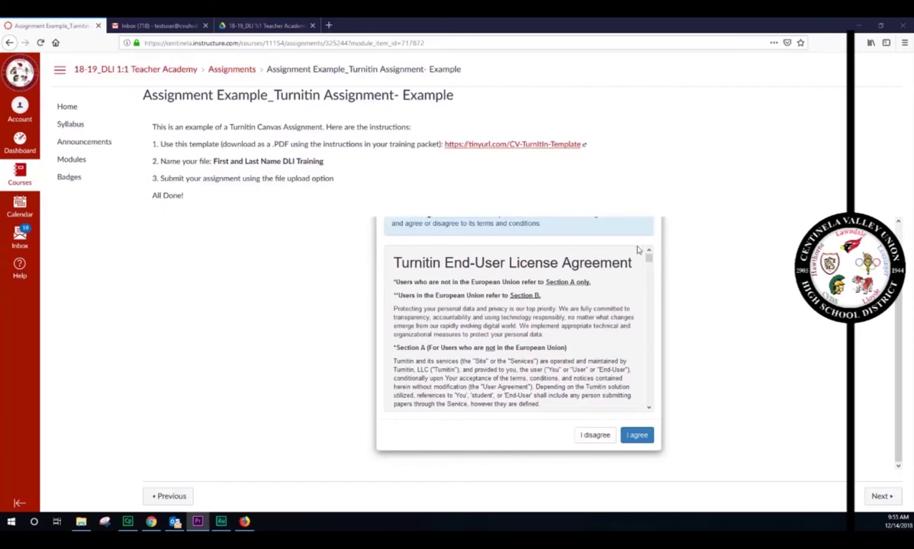
Read through the Turnitin End-User License Agreement in the student's assignment view and accept it
left_click_drag(651, 263, 648, 398)
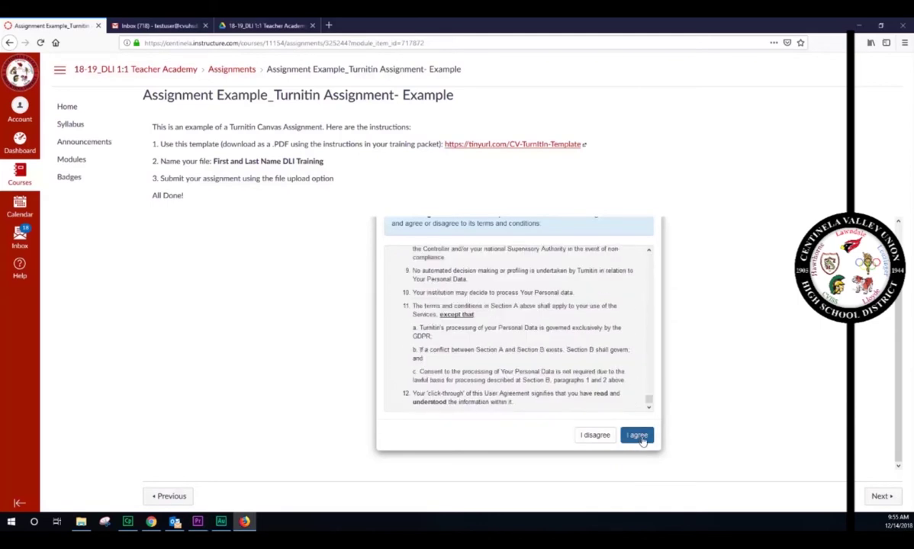
left_click(639, 436)
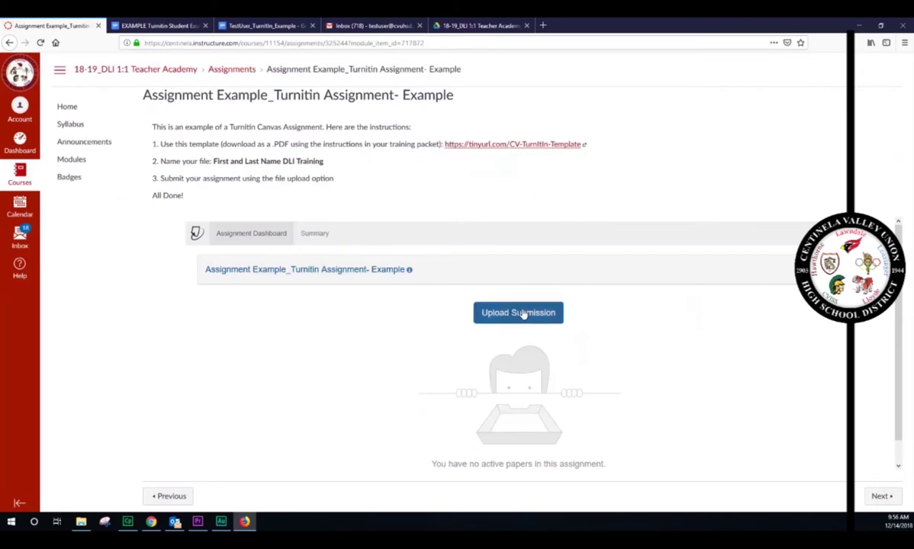
Open the assignment's submission form, examine the text input and cloud submission options, and return to the file upload option
left_click(523, 314)
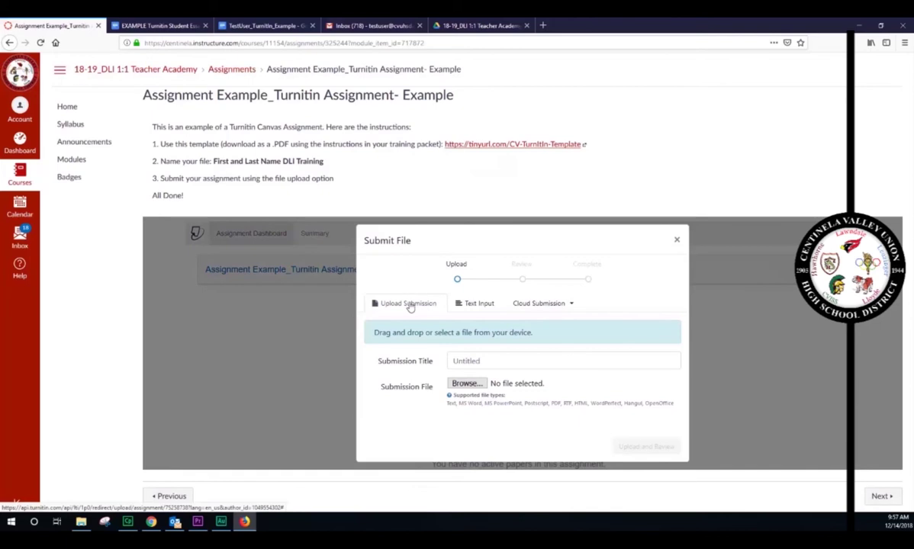
left_click(471, 305)
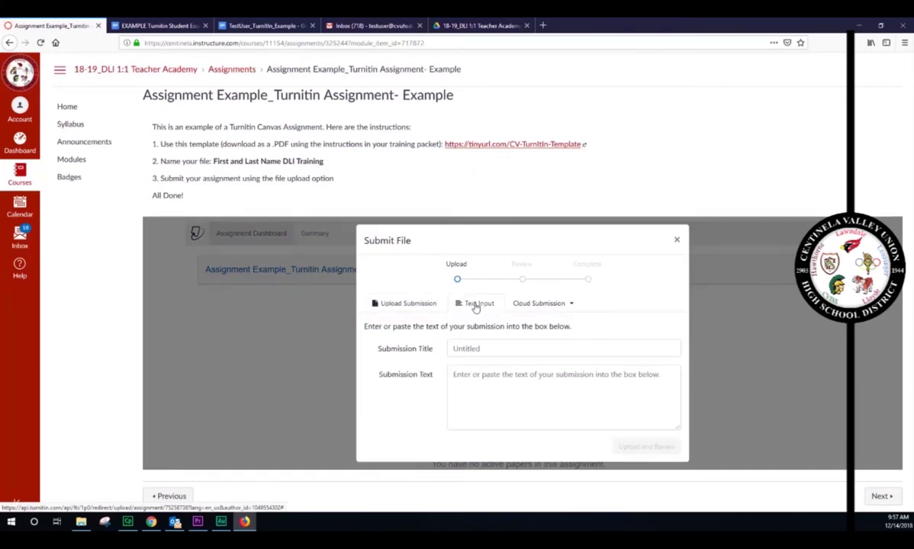
left_click(542, 303)
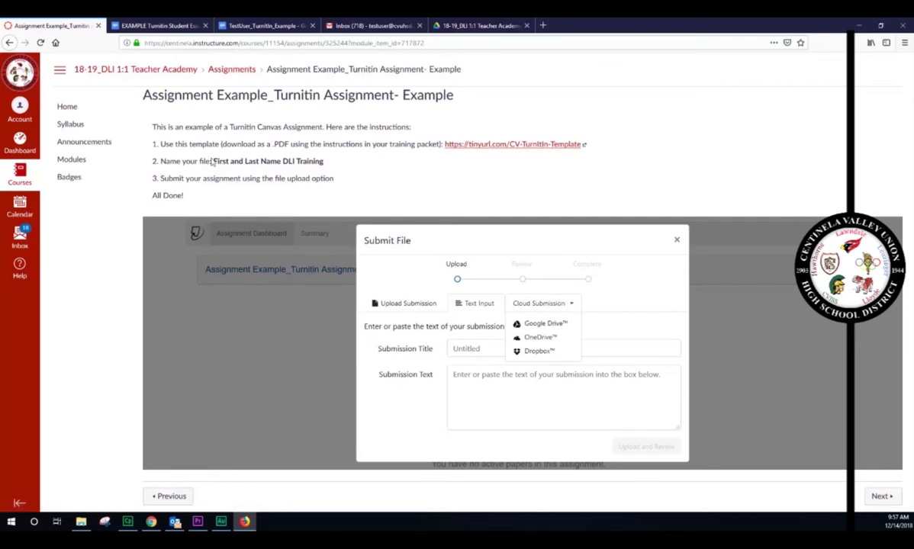
left_click_drag(161, 143, 299, 144)
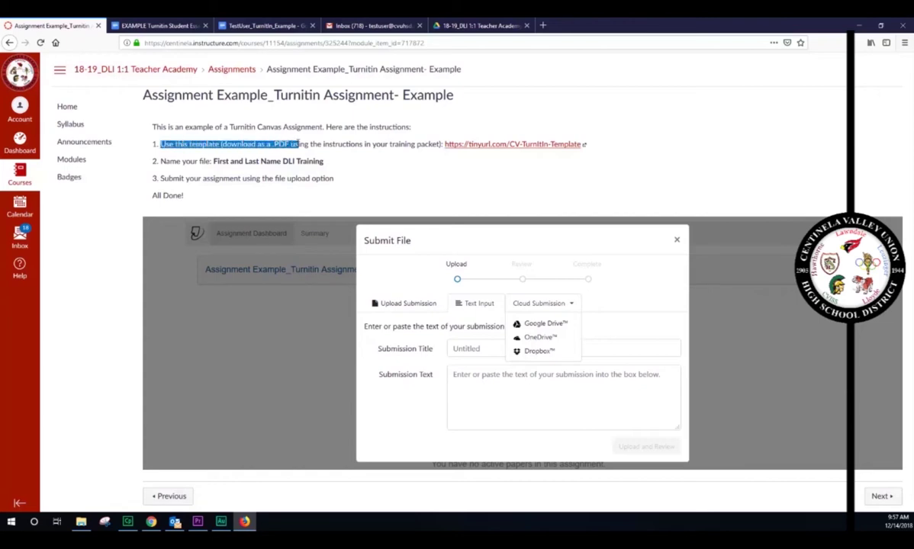
left_click(410, 303)
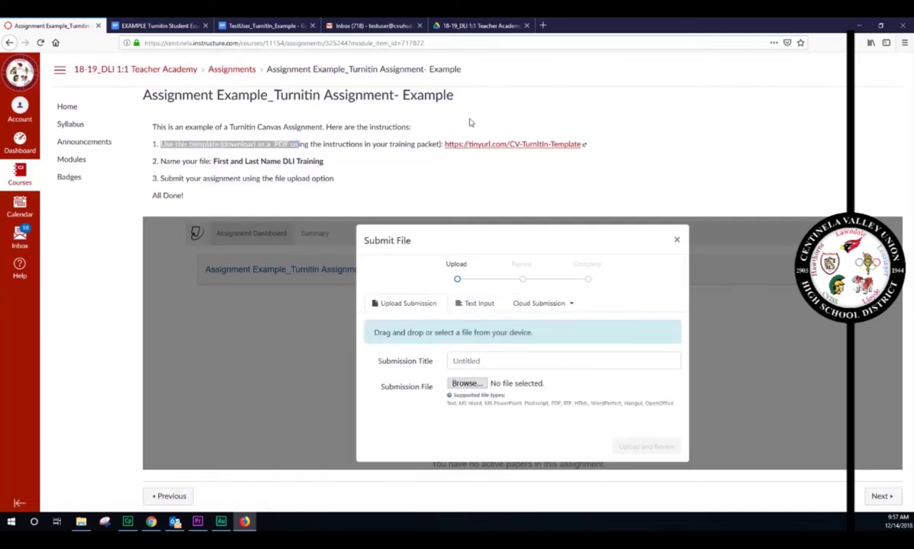
Download the TestUser_TurnitIn_Example Google Doc as a PDF and save the file
left_click(251, 25)
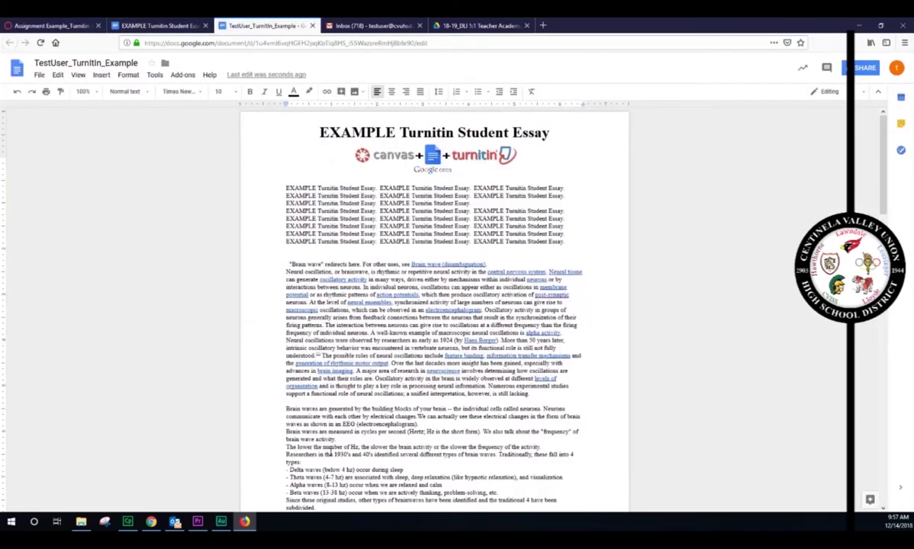
left_click(38, 76)
mouse_move(76, 157)
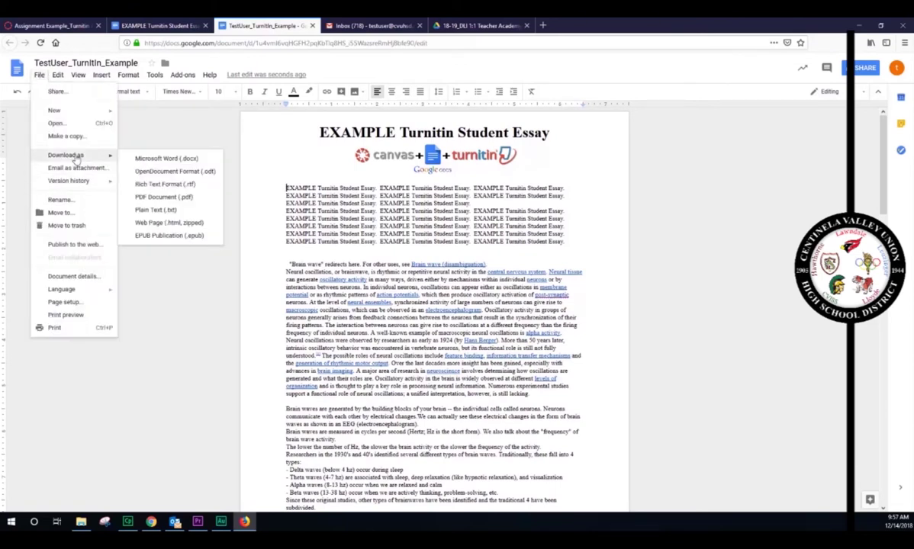
left_click(169, 197)
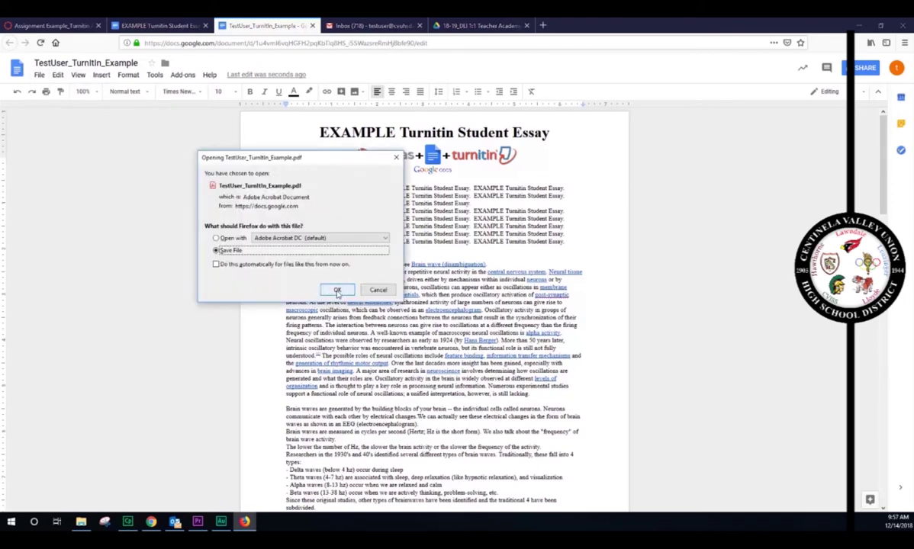
left_click(338, 289)
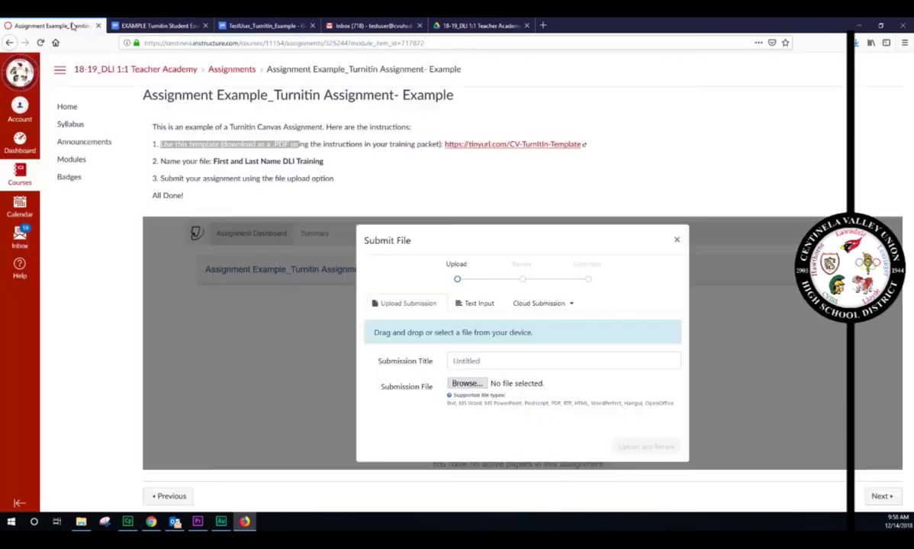
Return to the Turnitin file upload form in Canvas and title the submission "Test User Essay#1"
left_click(68, 25)
left_click(424, 361)
type("Test User Essay#1")
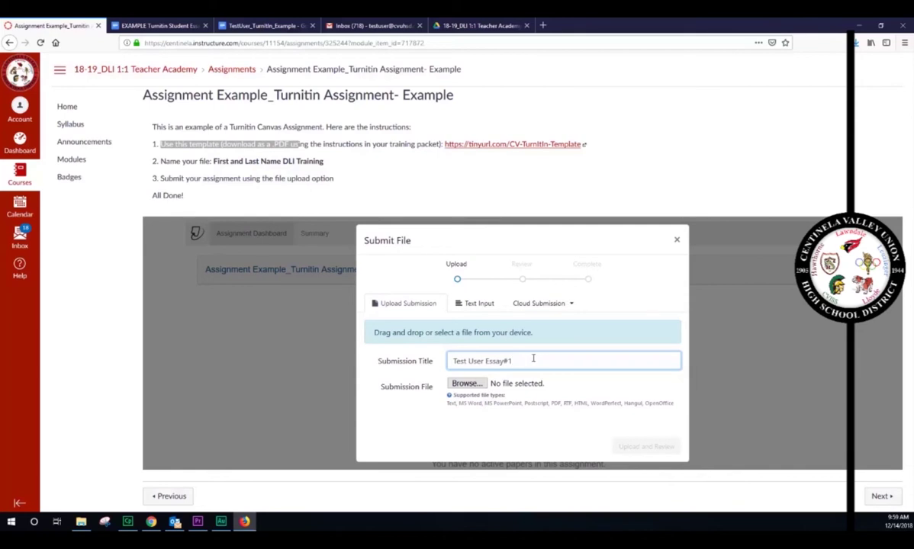
Attach TestUser_TurnitIn_Example.pdf from the Downloads folder as the submission file and upload it for review
left_click(466, 384)
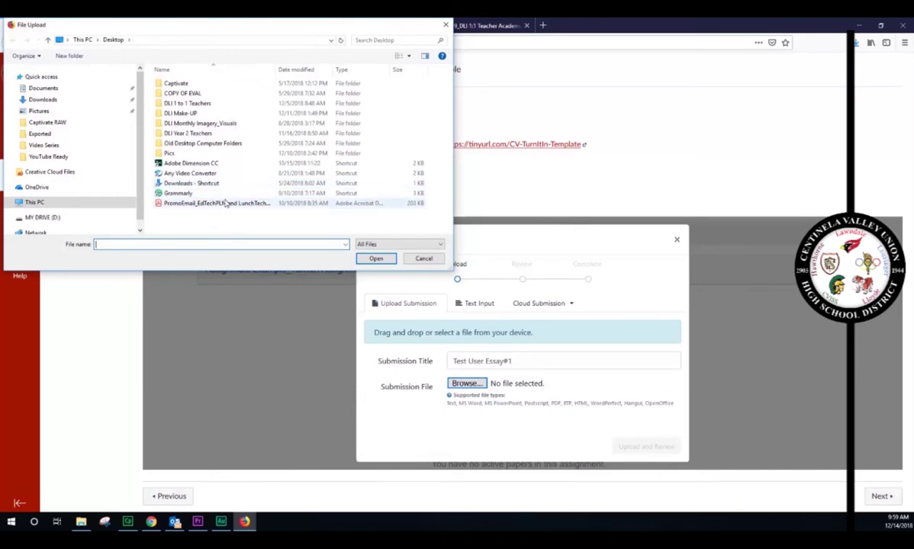
left_click(44, 99)
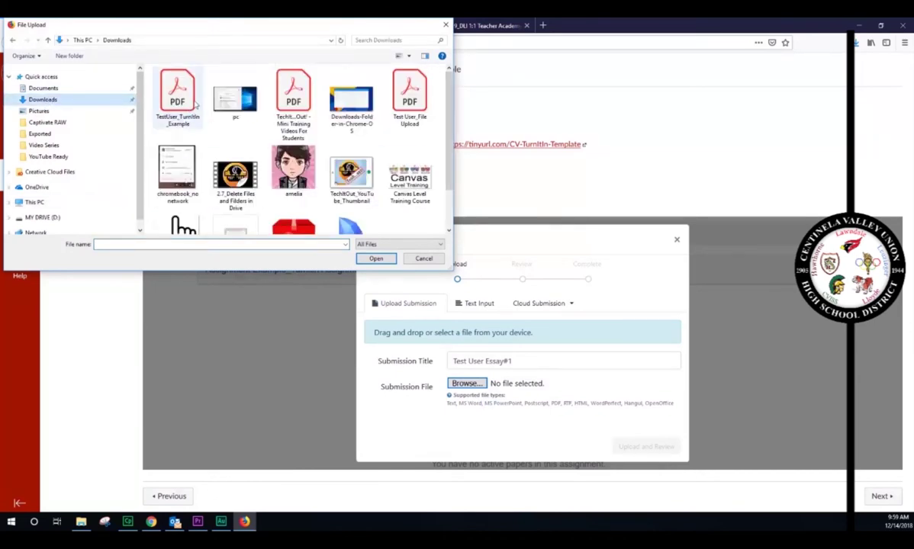
left_click(165, 89)
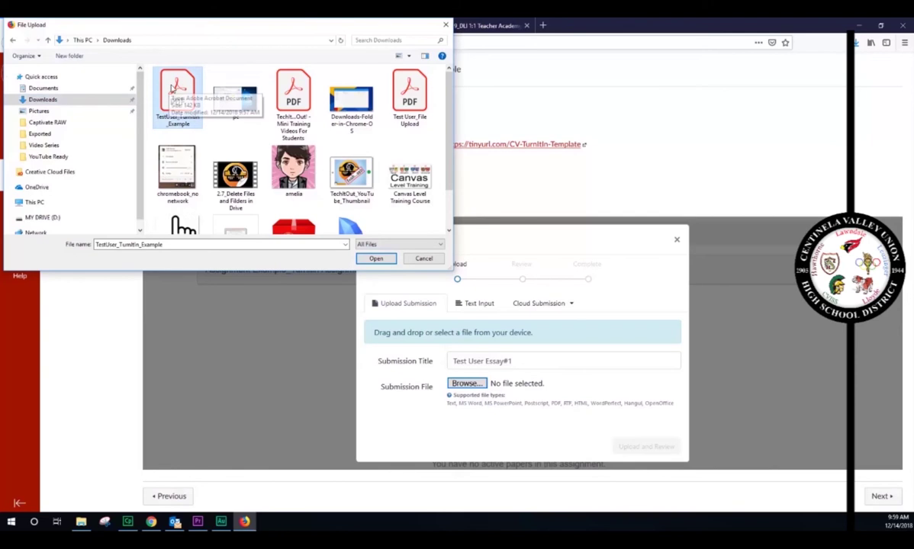
left_click(376, 259)
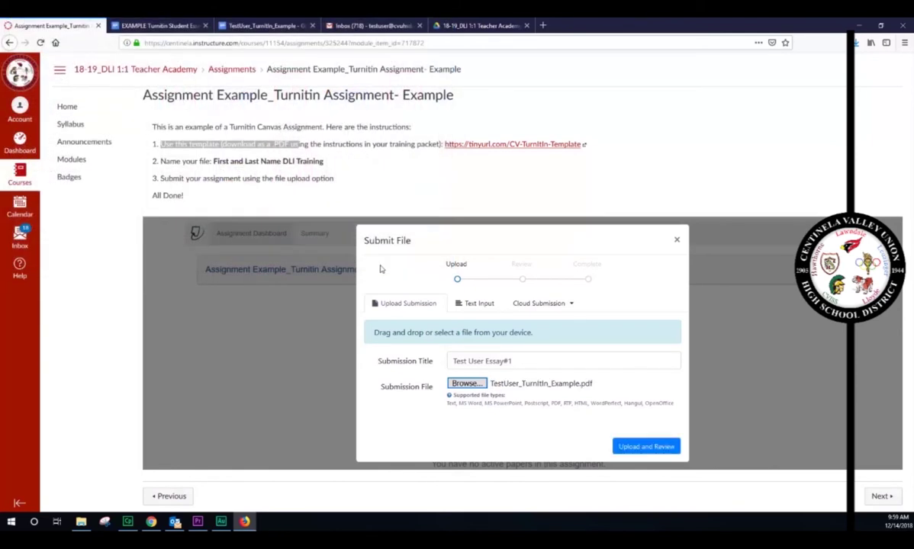
left_click(649, 450)
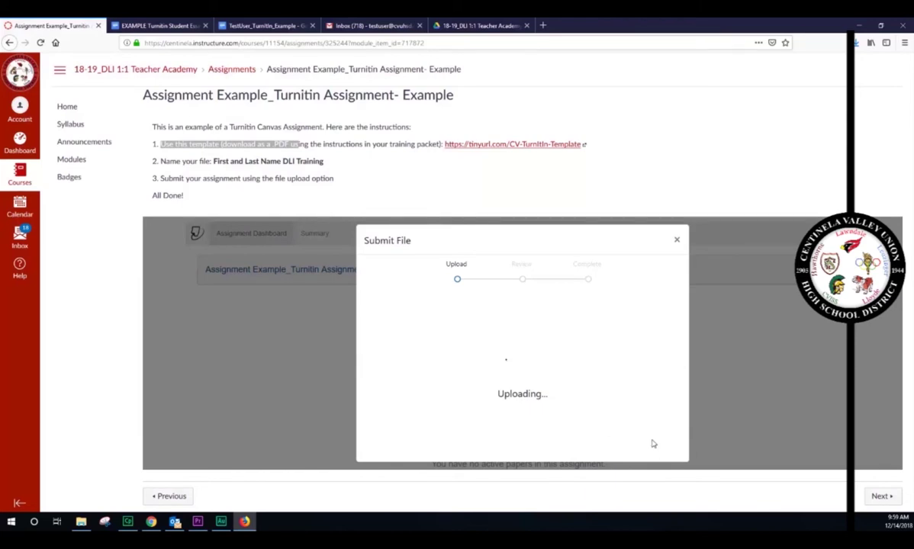
Page through the uploaded essay's preview to its last page and submit it to Turnitin
scroll(655, 366, "down", 3)
scroll(661, 318, "up", 3)
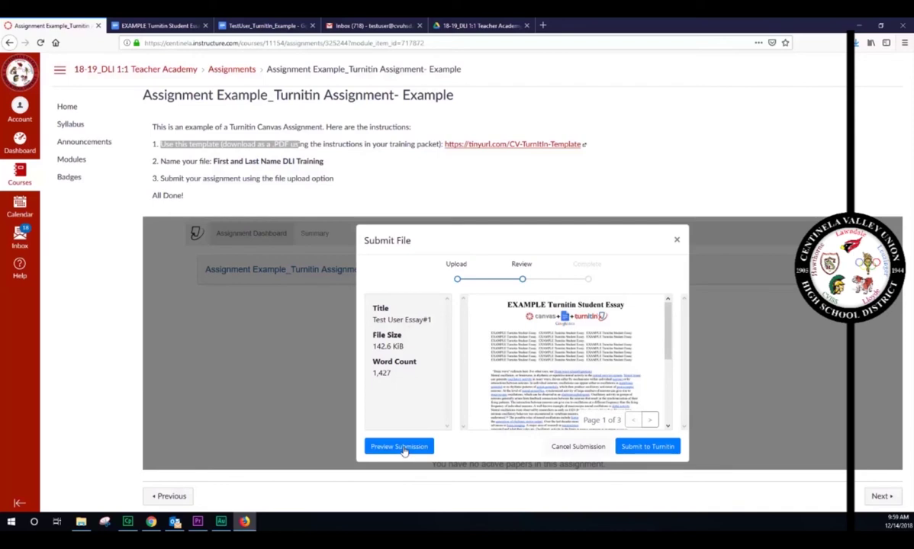
double_click(649, 420)
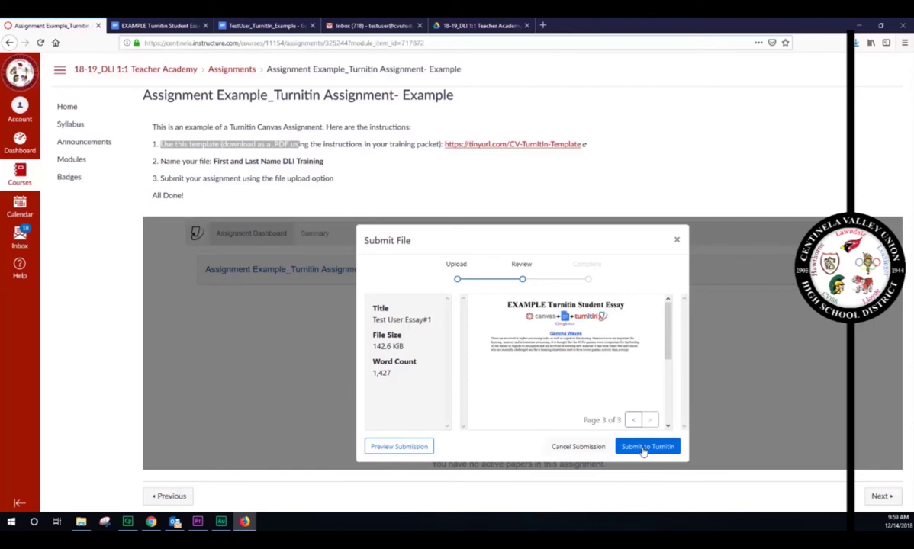
left_click(647, 449)
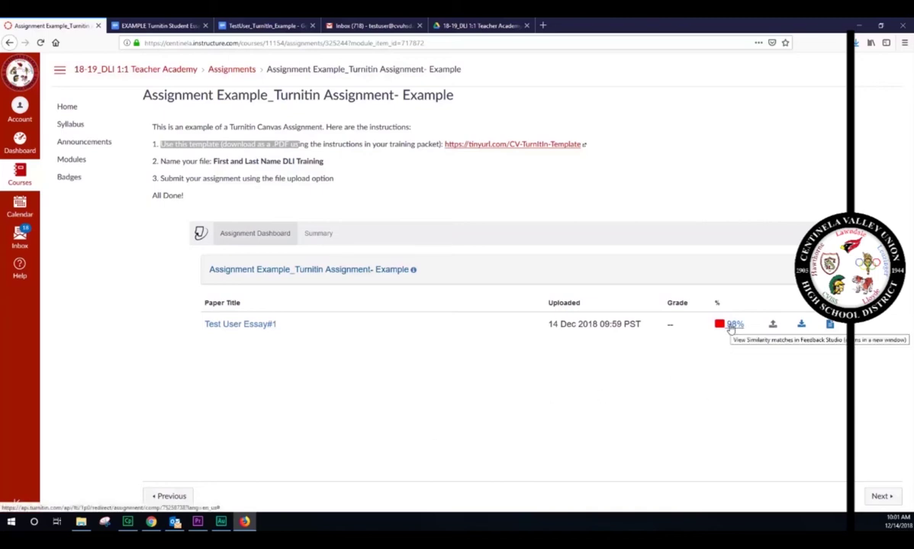
Check the submitted essay's similarity score, view the assignment summary, and return to the assignment dashboard
left_click(732, 327)
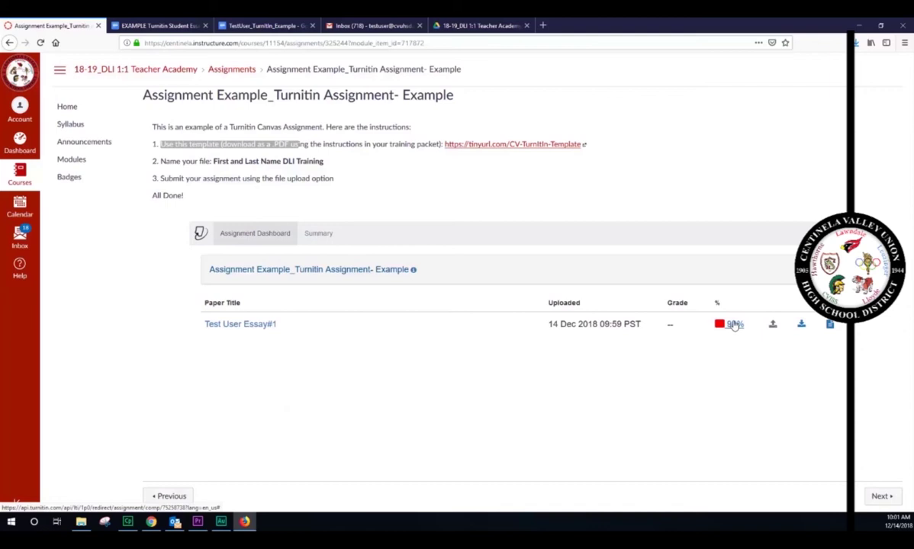
left_click(319, 234)
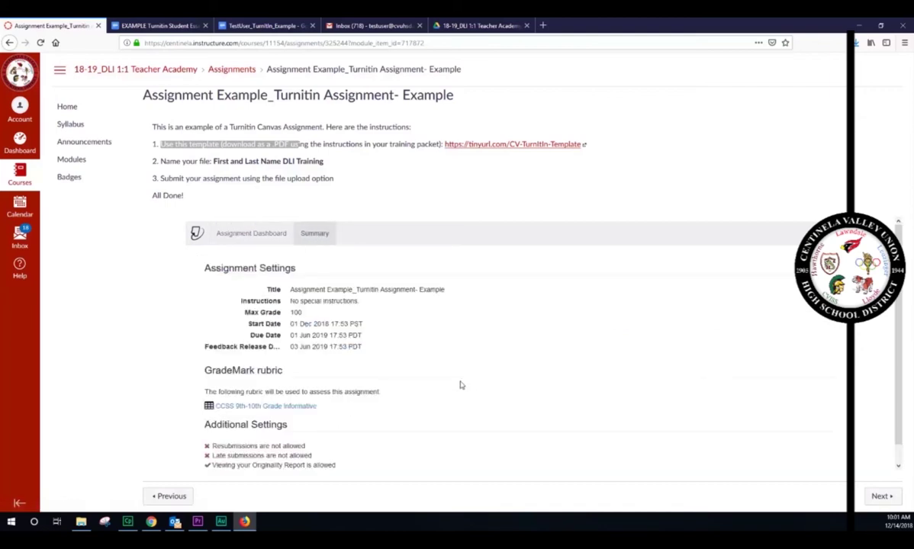
left_click(239, 231)
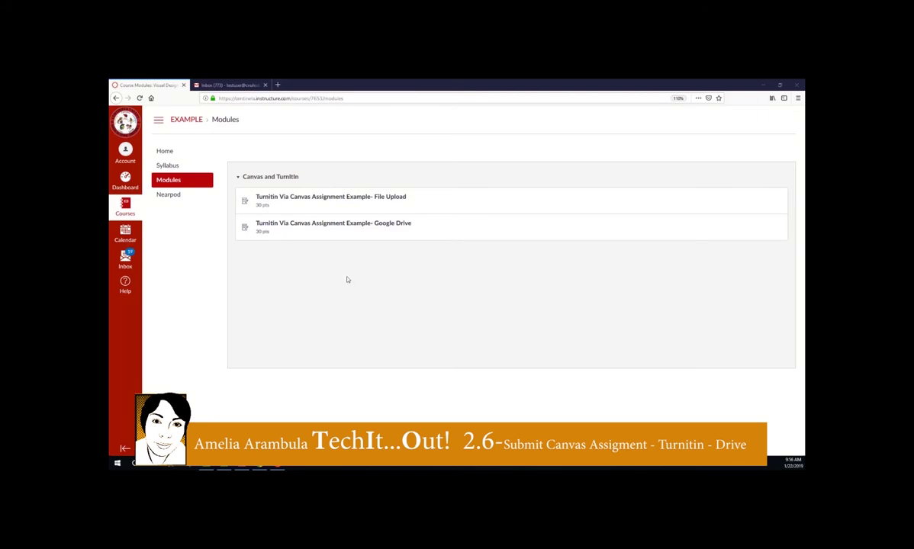
Check the student's Gmail inbox, open the Google Drive Turnitin assignment from the modules, and look over the TestUser_Training_Example document
left_click(241, 84)
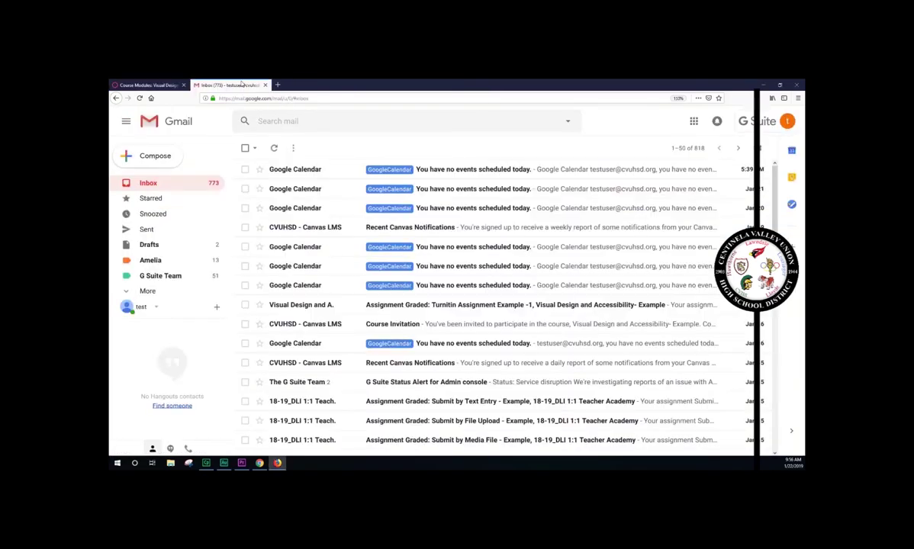
left_click(160, 86)
left_click(327, 231)
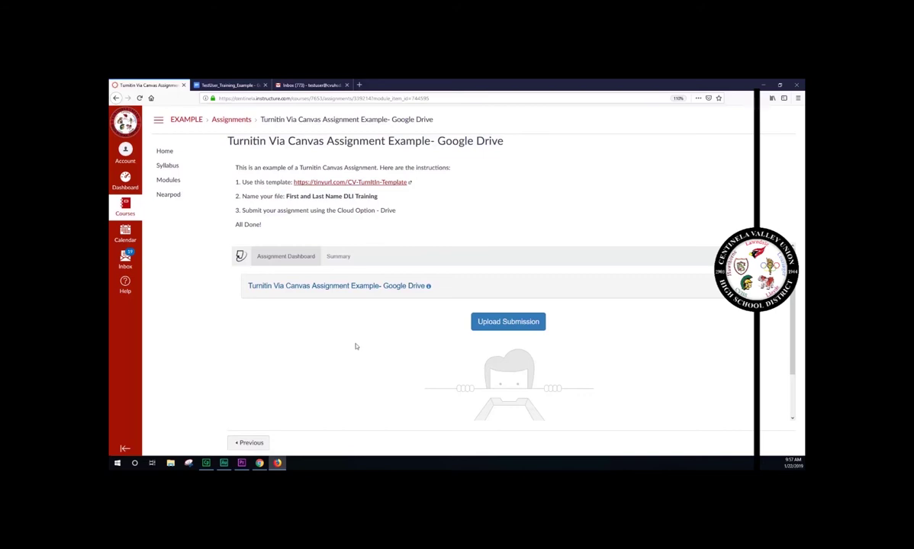
left_click(233, 86)
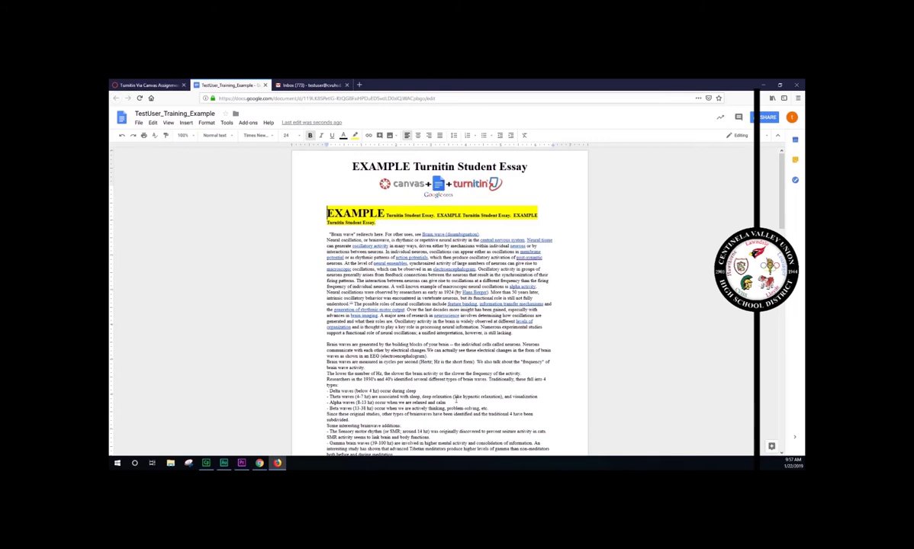
left_click(115, 84)
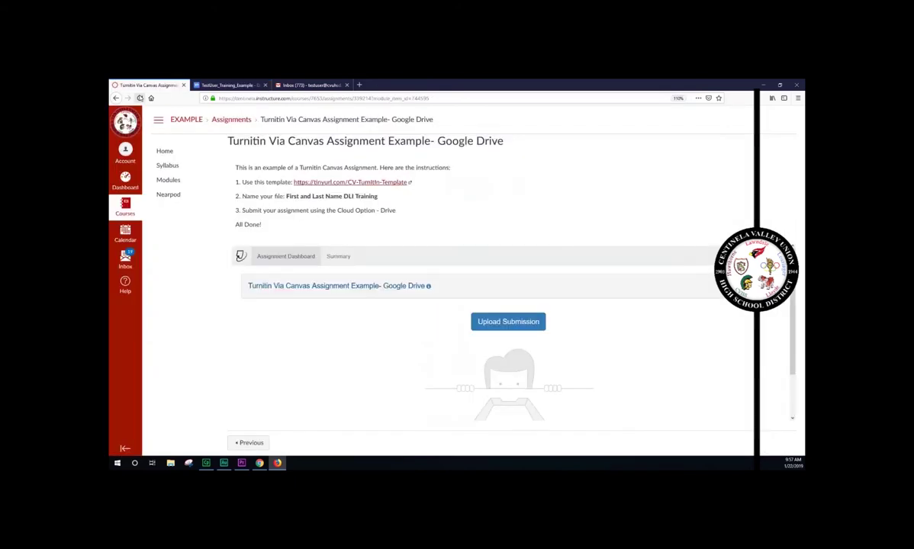
Start a Google Drive cloud submission for the assignment and allow Turnitin to access the student's Google account
left_click(511, 322)
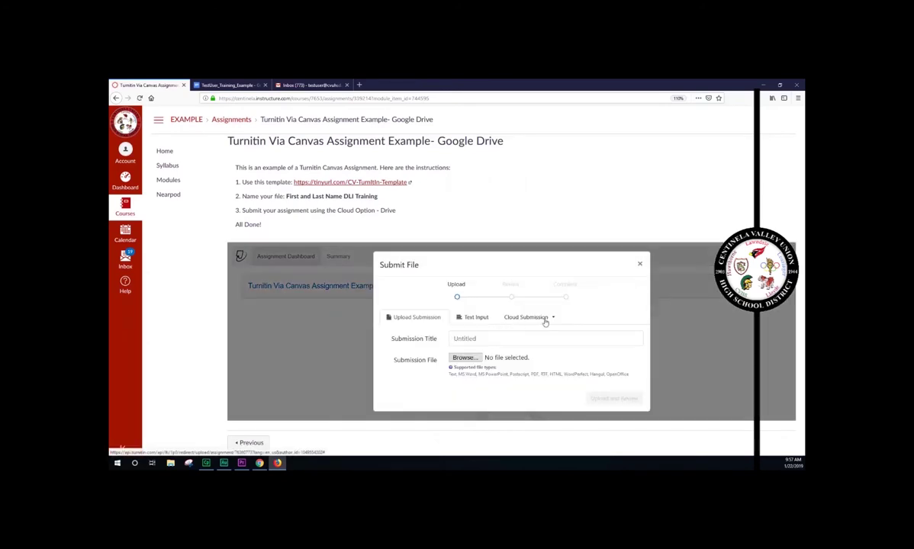
left_click(541, 318)
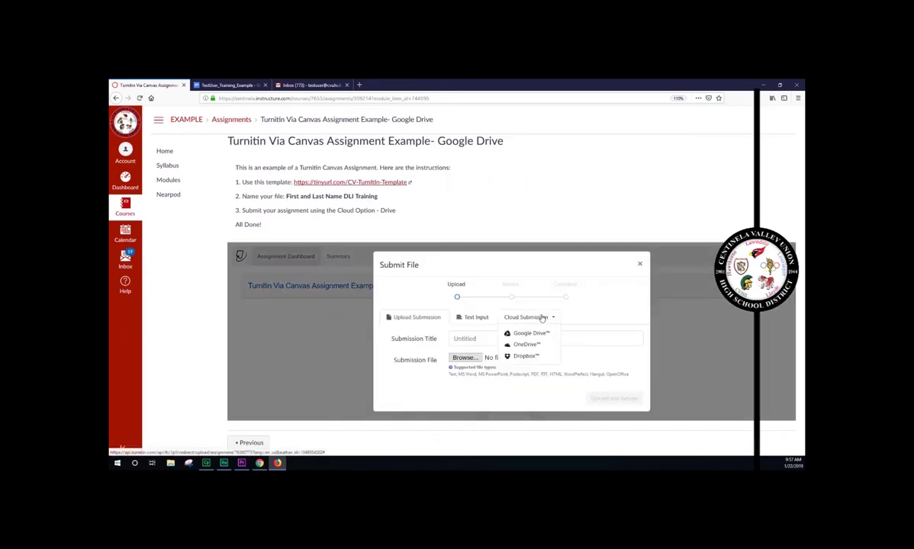
left_click(527, 334)
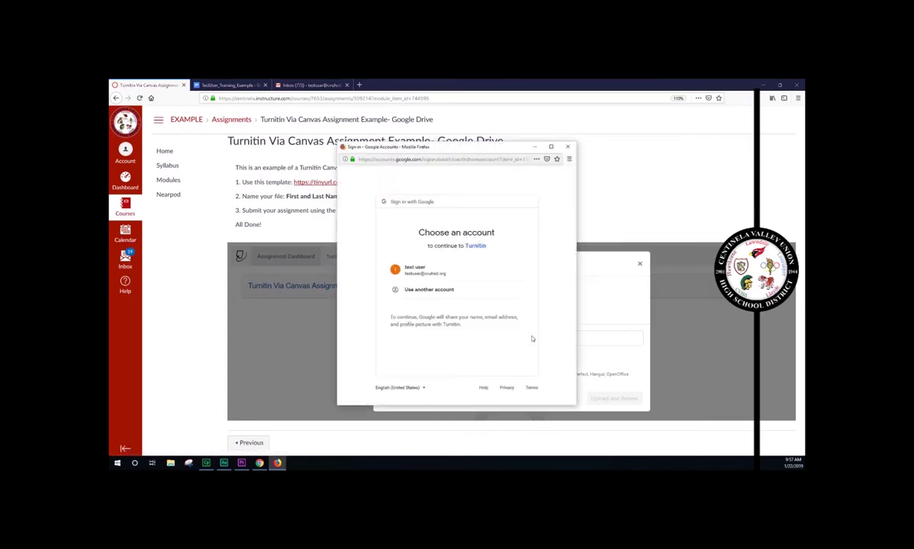
left_click(501, 272)
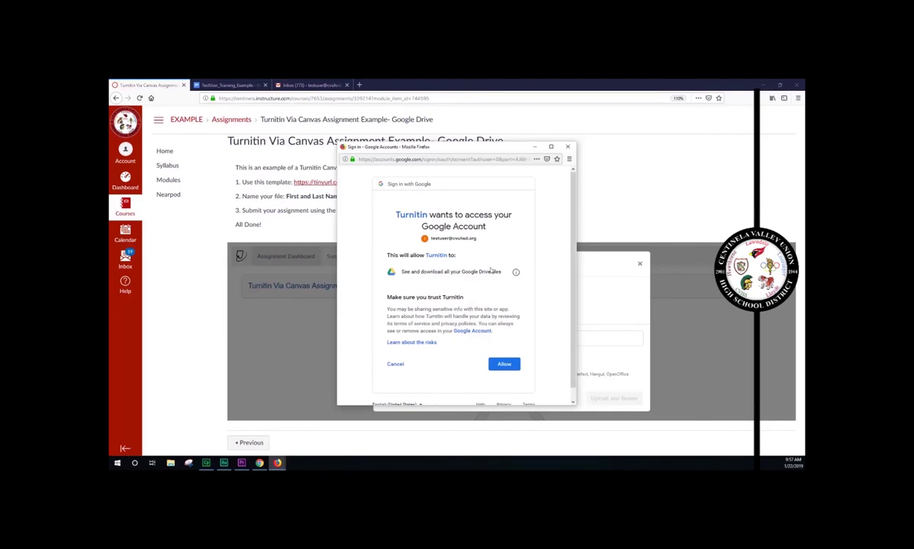
left_click(504, 364)
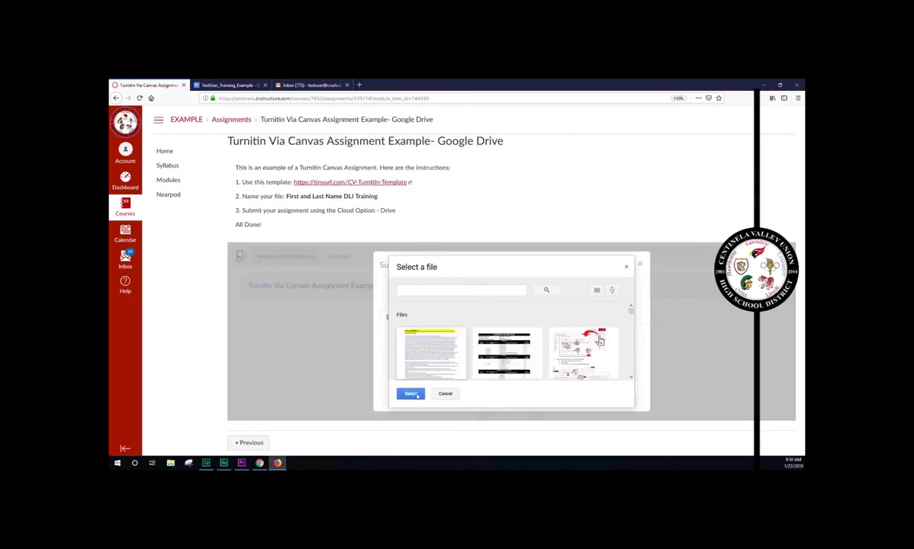
Choose the TestUser_Training_Example document from Google Drive as the submission file
scroll(435, 335, "down", 1)
left_click(436, 313)
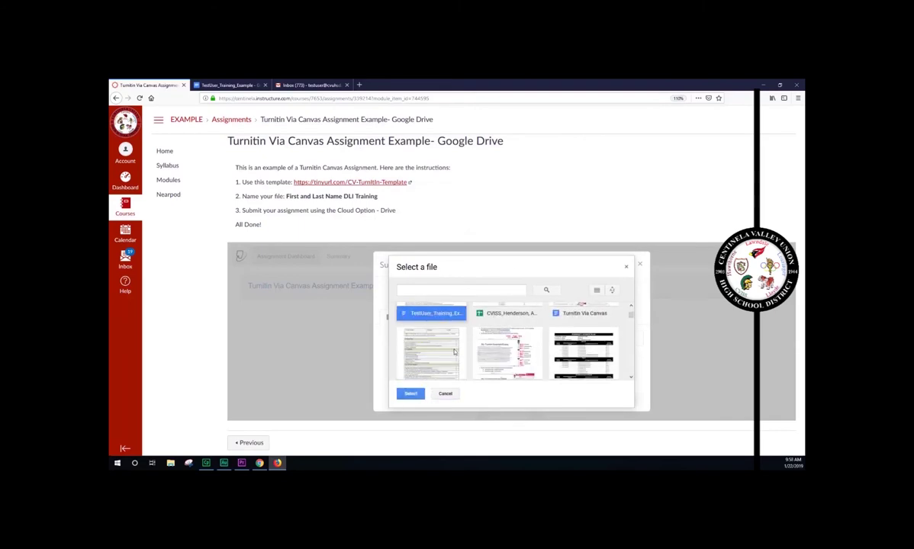
left_click(410, 393)
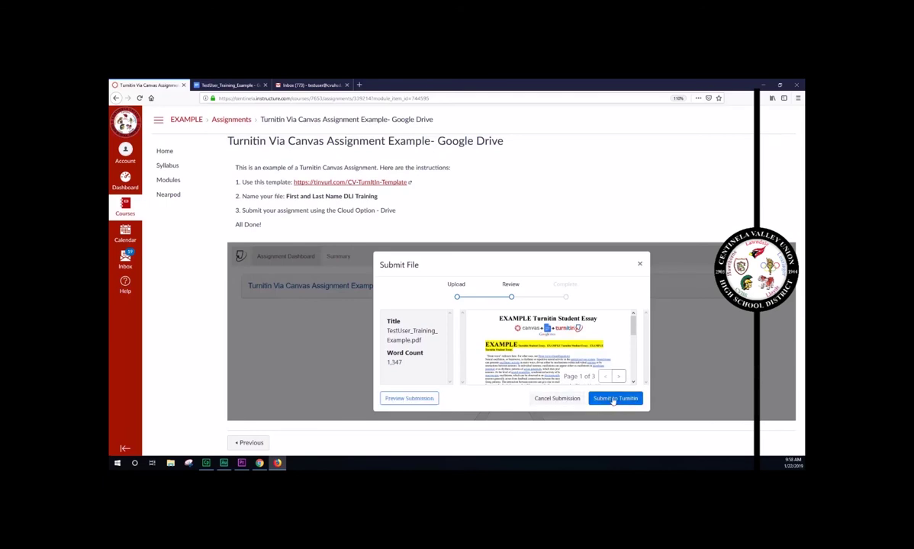
Look through the first page of the TestUser_Training_Example preview and submit it to Turnitin
left_click_drag(633, 323, 636, 354)
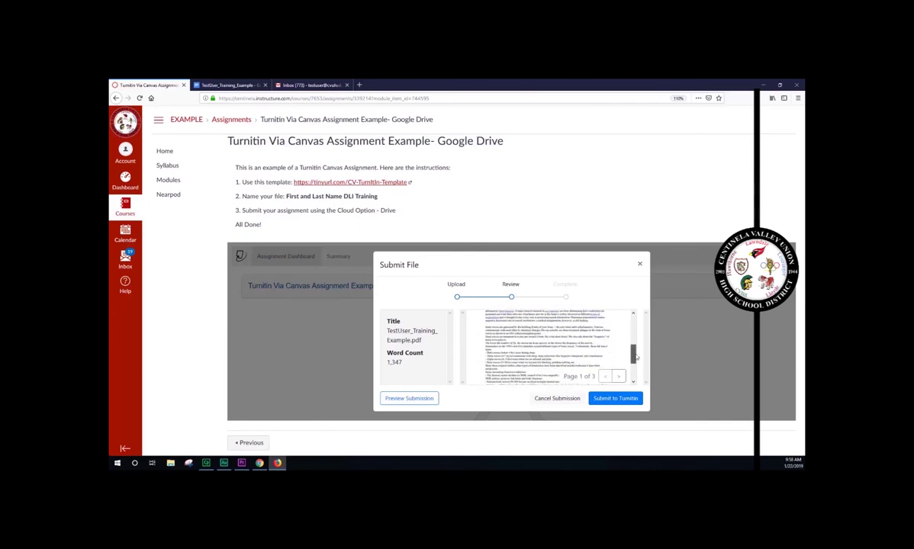
scroll(636, 355, "up", 5)
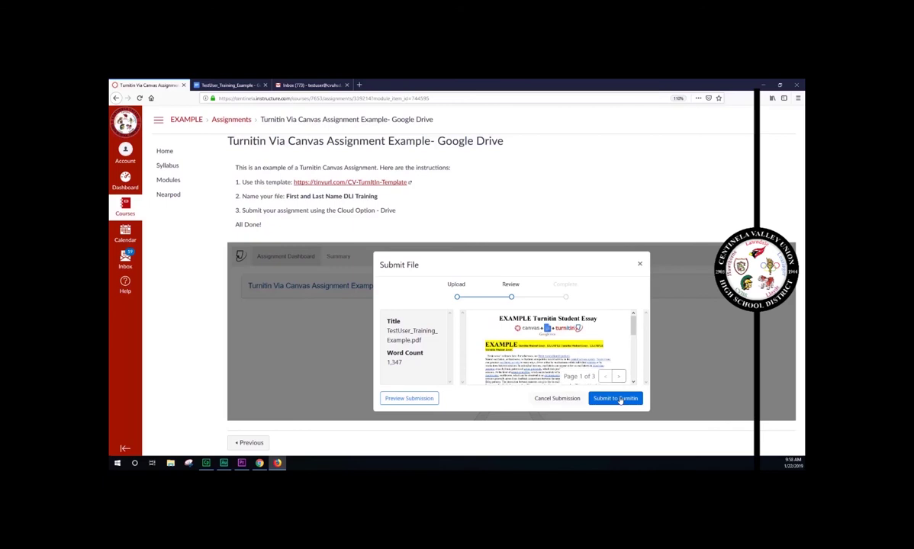
left_click(616, 398)
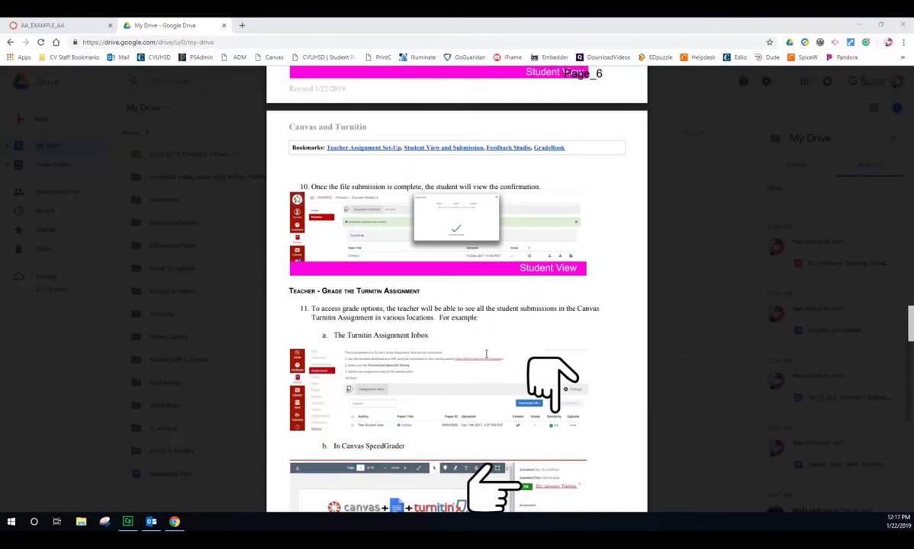
Open the Google Drive assignment's submission from the Canvas to-do list in SpeedGrader, look through the essay, and open its similarity report
left_click(67, 25)
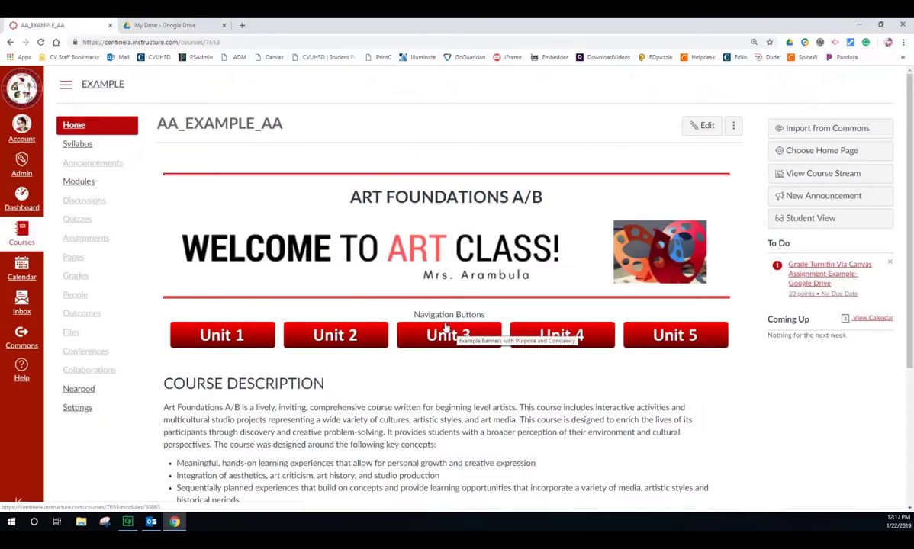
left_click(810, 282)
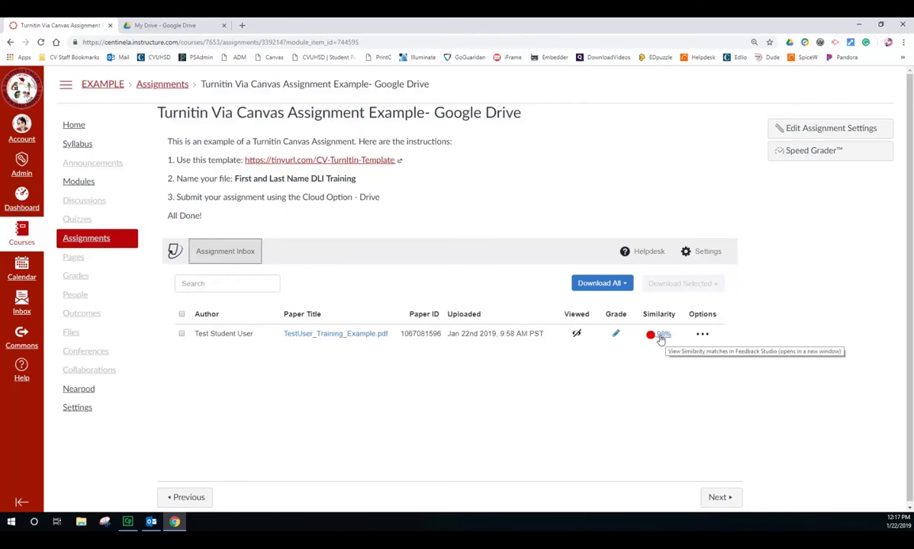
left_click(806, 151)
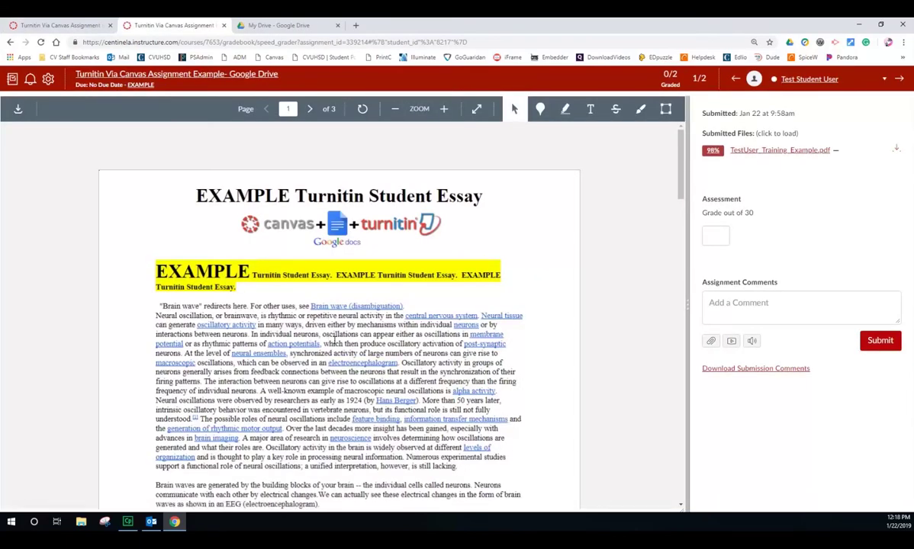
scroll(331, 343, "down", 8)
scroll(330, 343, "up", 8)
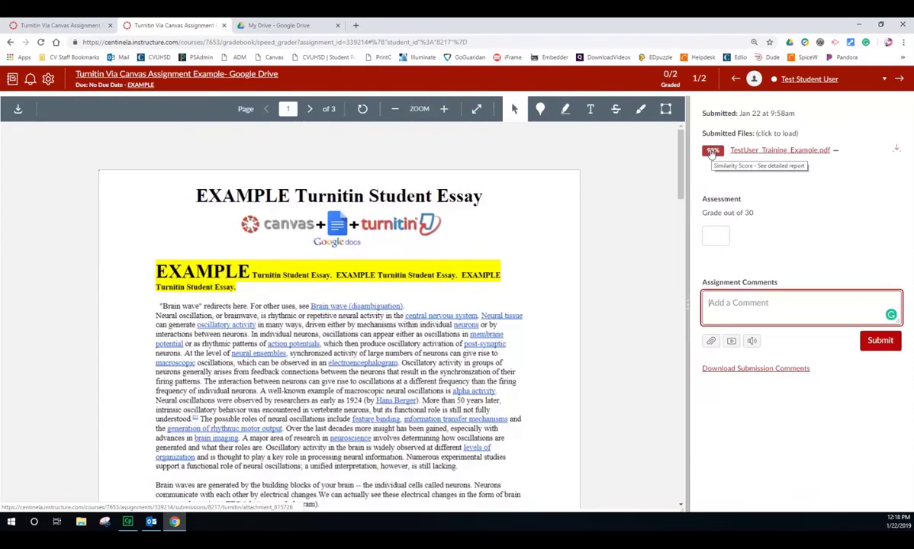
left_click(711, 151)
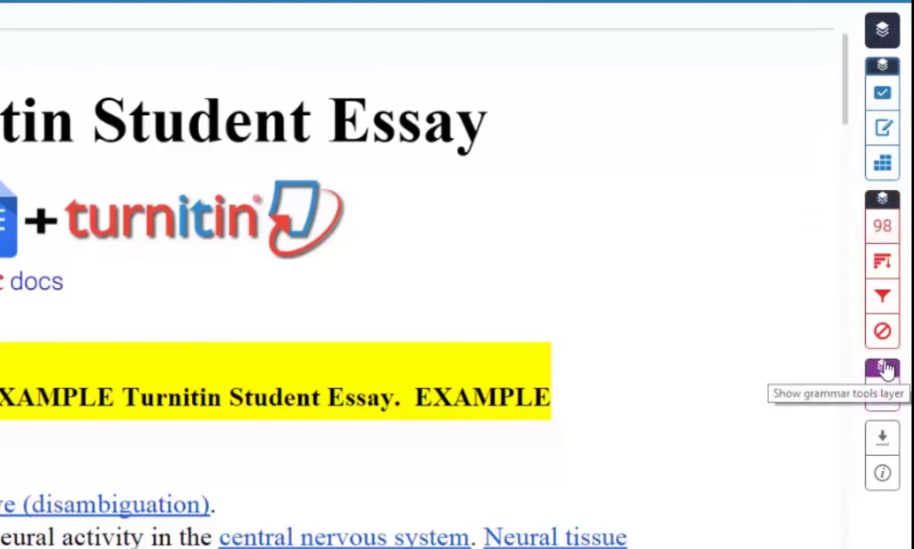
Turn on the Similarity and e-rater layers for the essay in Feedback Studio
left_click(883, 32)
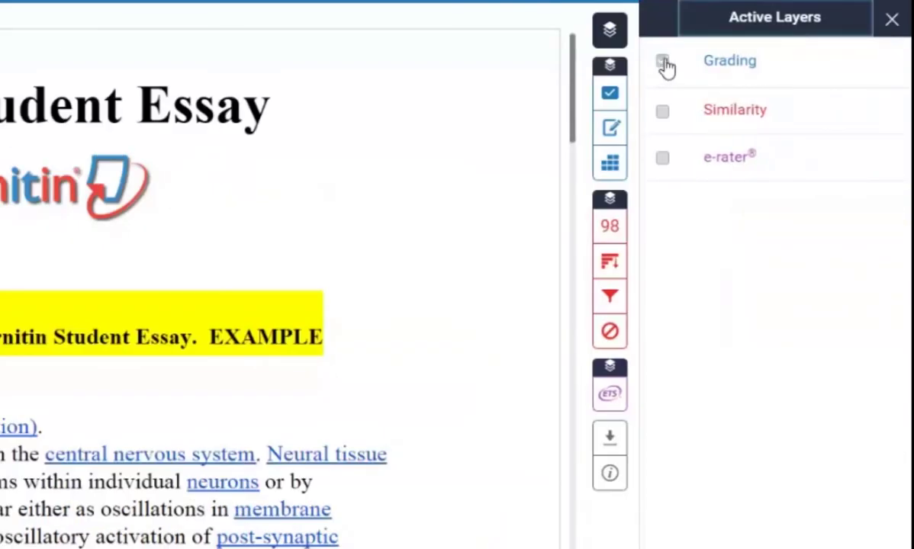
left_click(663, 113)
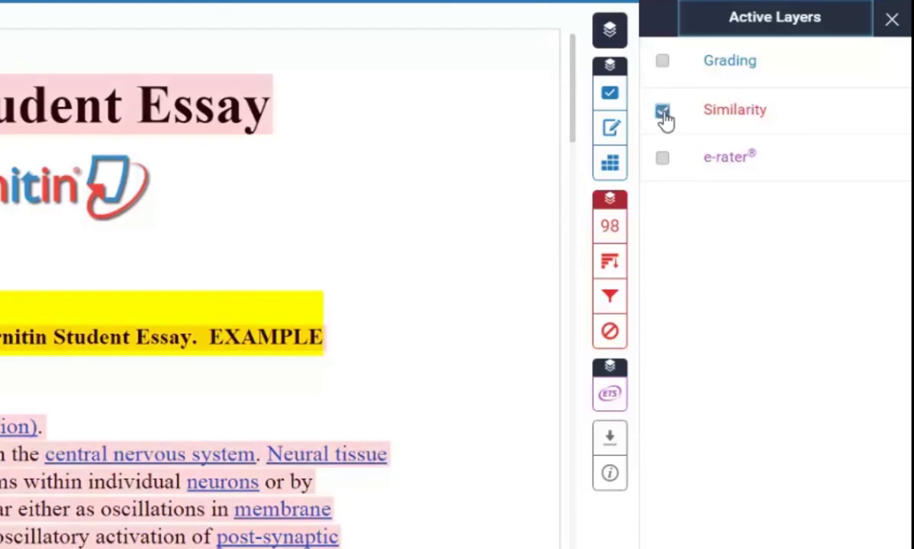
left_click(662, 157)
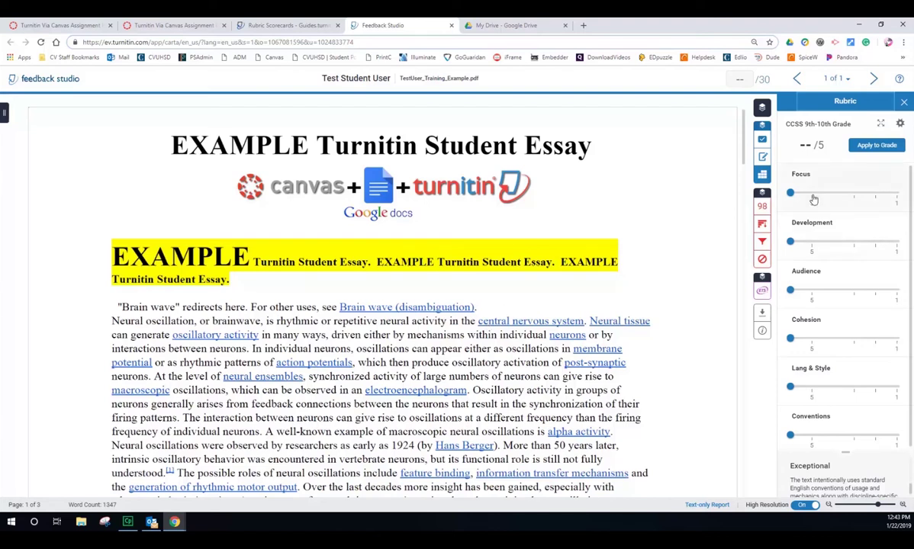
Score the CCSS 9th-10th Grade rubric with 1 for Focus and Lang & Style, and 3 for Development, Audience, Cohesion and Conventions
left_click_drag(813, 195, 897, 195)
left_click(853, 241)
left_click(853, 290)
left_click(853, 337)
left_click(894, 391)
left_click(854, 436)
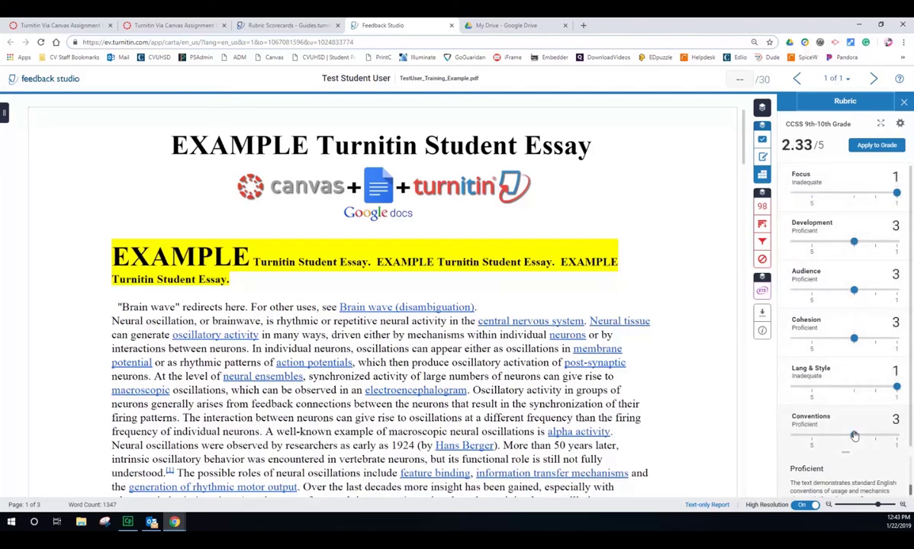
Review the essay's match overview and all sources, inspecting the text matched by the Bolton student paper and wikivisually.com
left_click(763, 207)
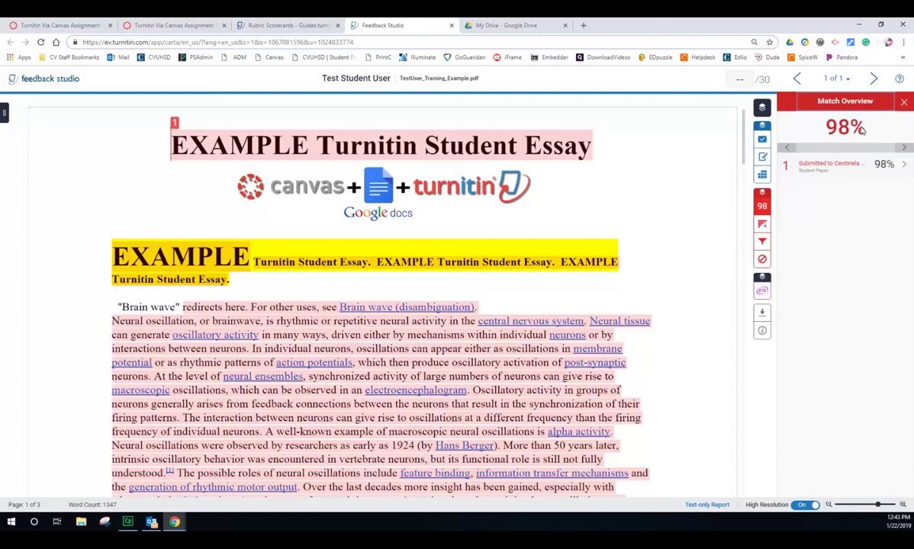
left_click(763, 226)
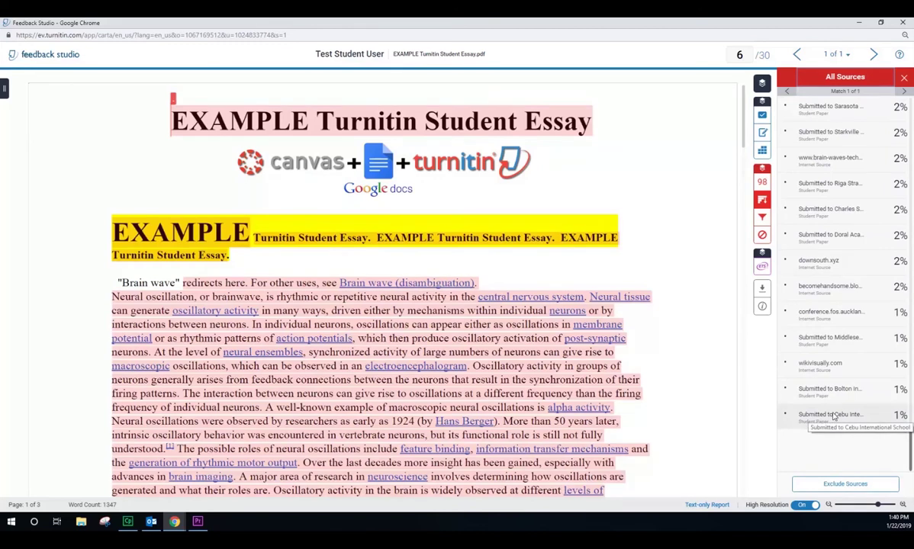
left_click(843, 390)
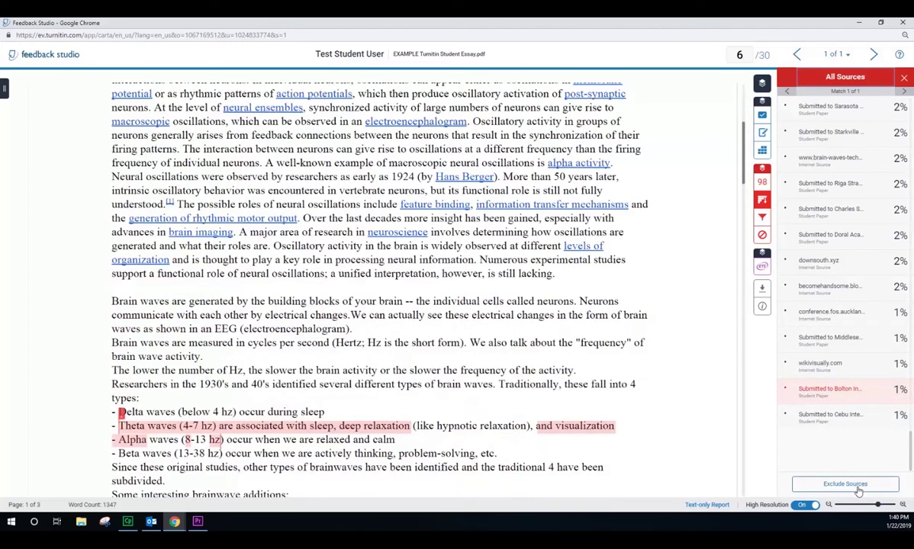
left_click(842, 364)
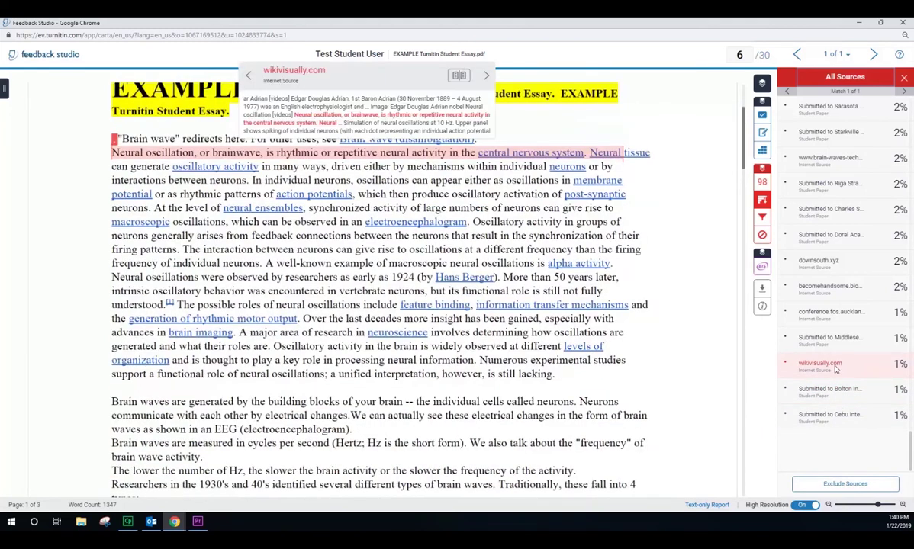
Turn off the Exclude Quotes and Exclude Bibliography filters for the similarity report
left_click(761, 217)
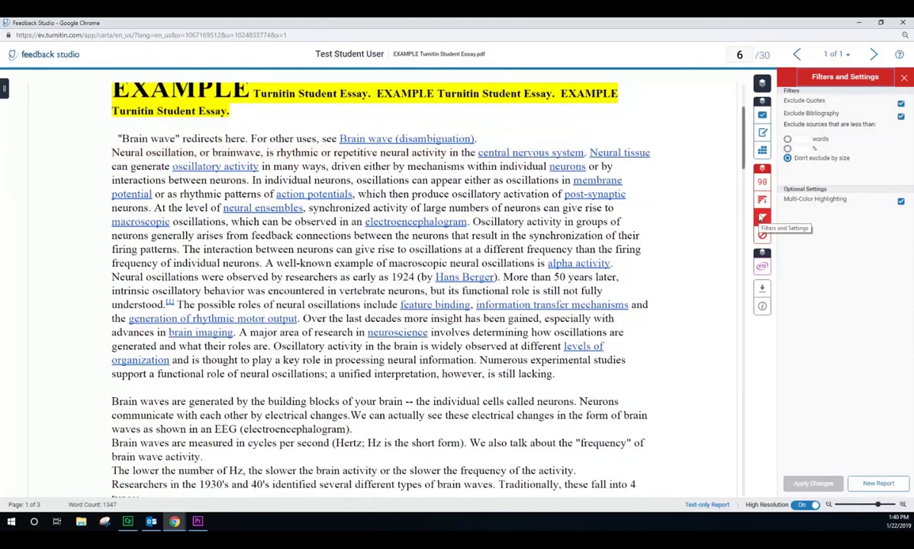
left_click(843, 101)
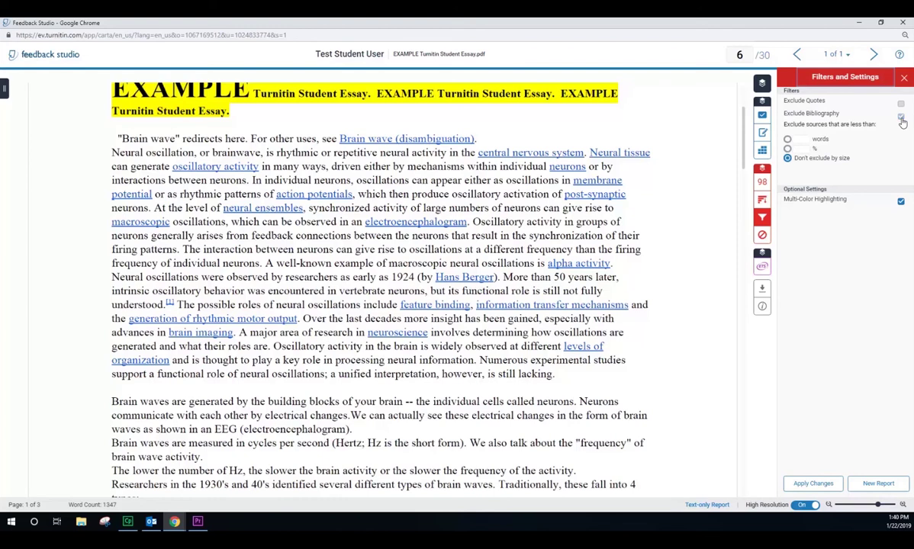
left_click(900, 118)
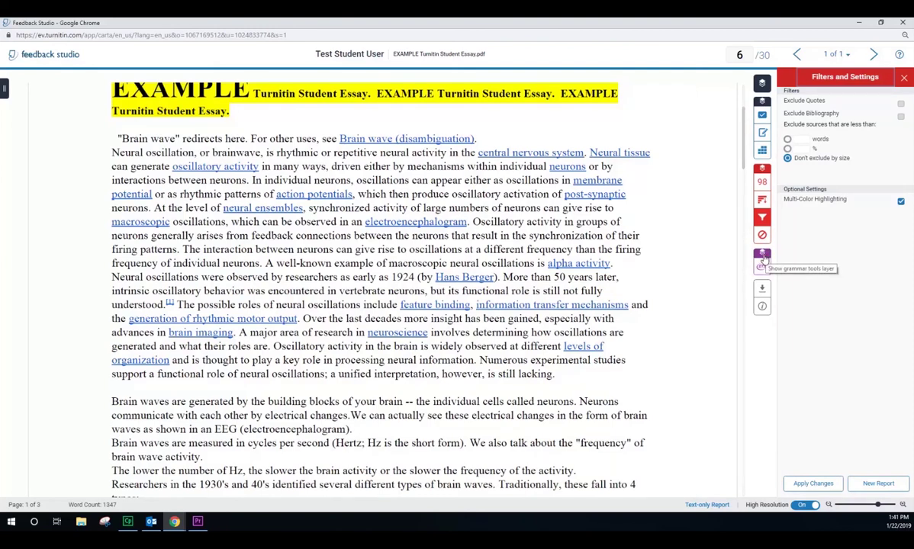
Check the submission's scores in the Feedback Studio rubric, its grade in SpeedGrader, and the course gradebook
left_click(761, 149)
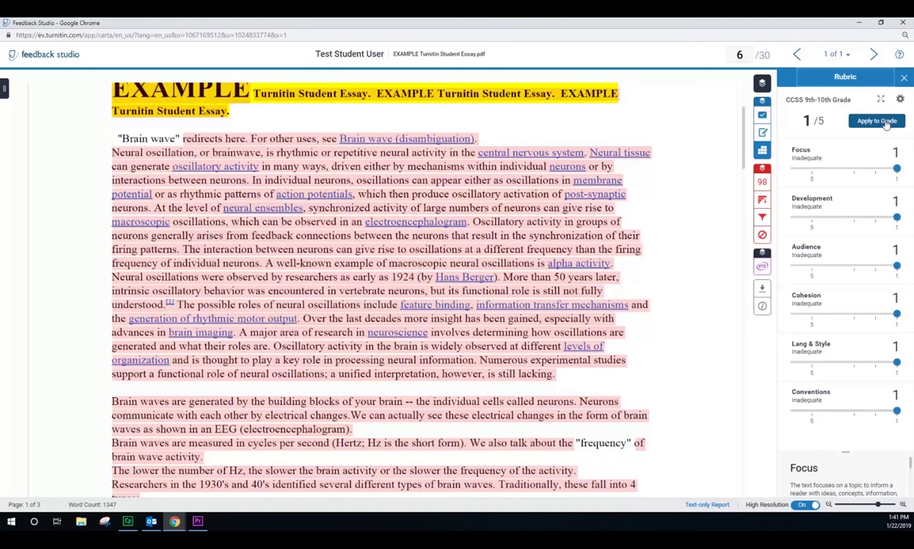
left_click(904, 23)
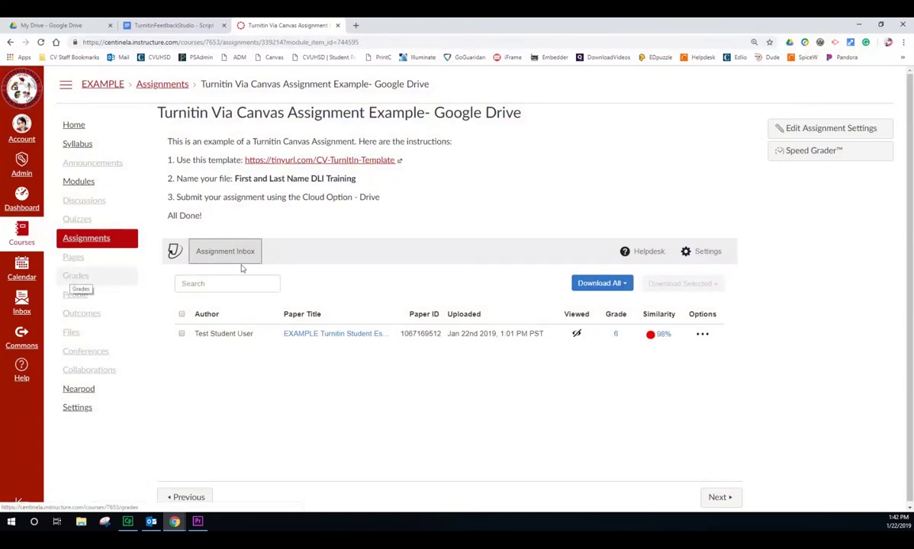
left_click(821, 152)
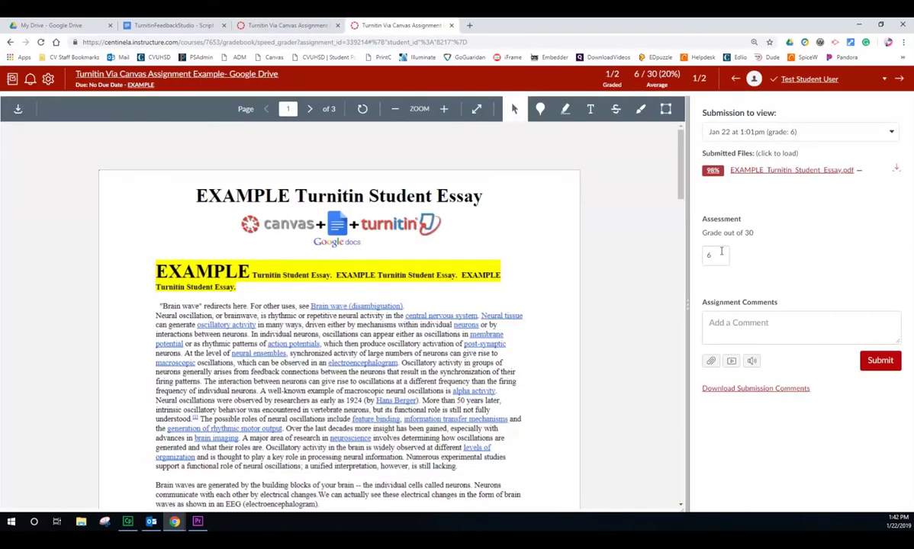
left_click(13, 80)
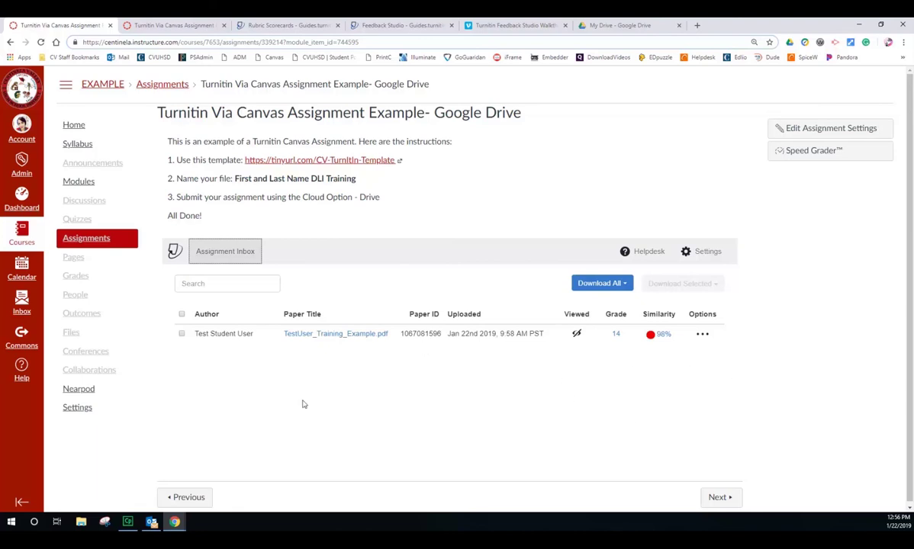
Delete the test student's TestUser_Training_Example.pdf submission from the assignment inbox
left_click(702, 336)
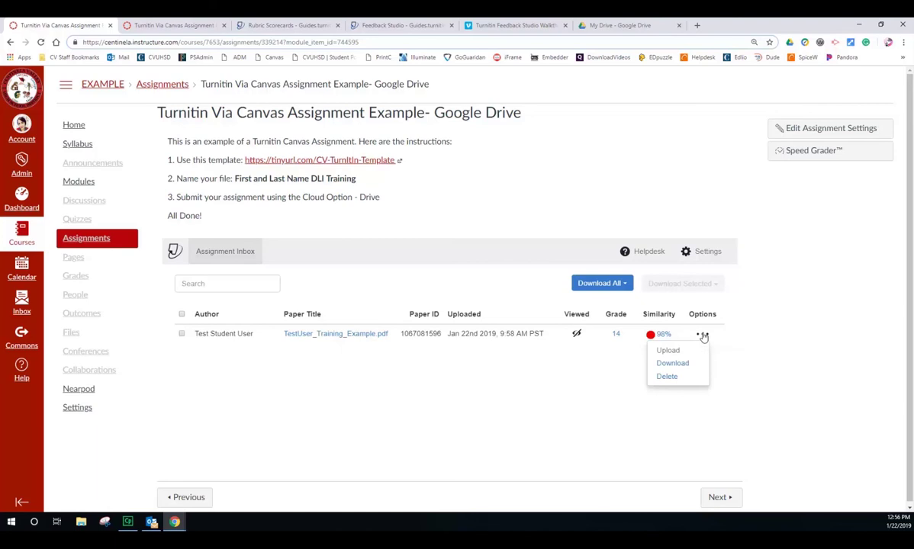
left_click(666, 376)
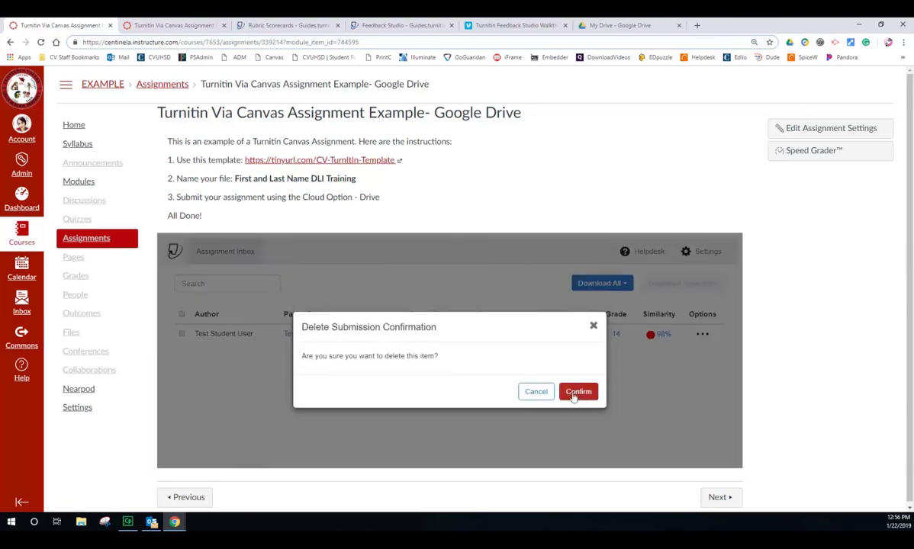
left_click(580, 392)
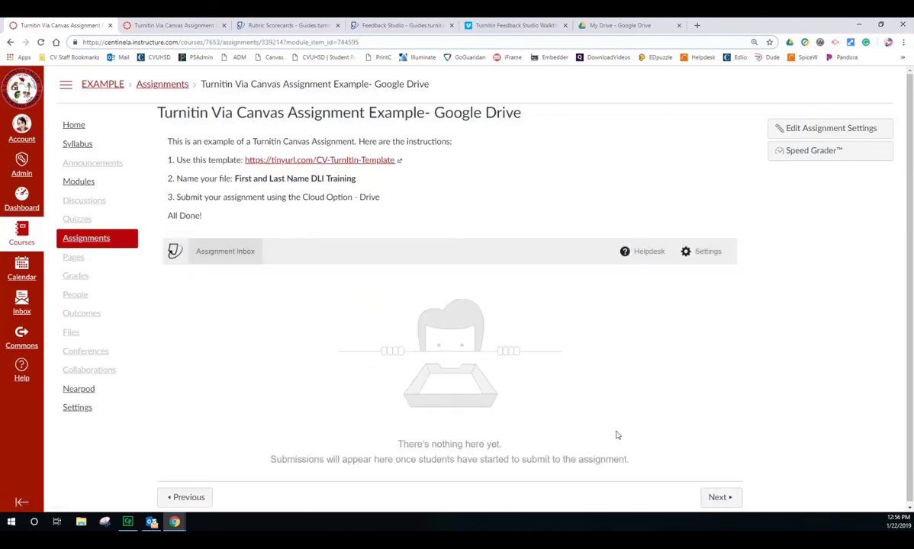